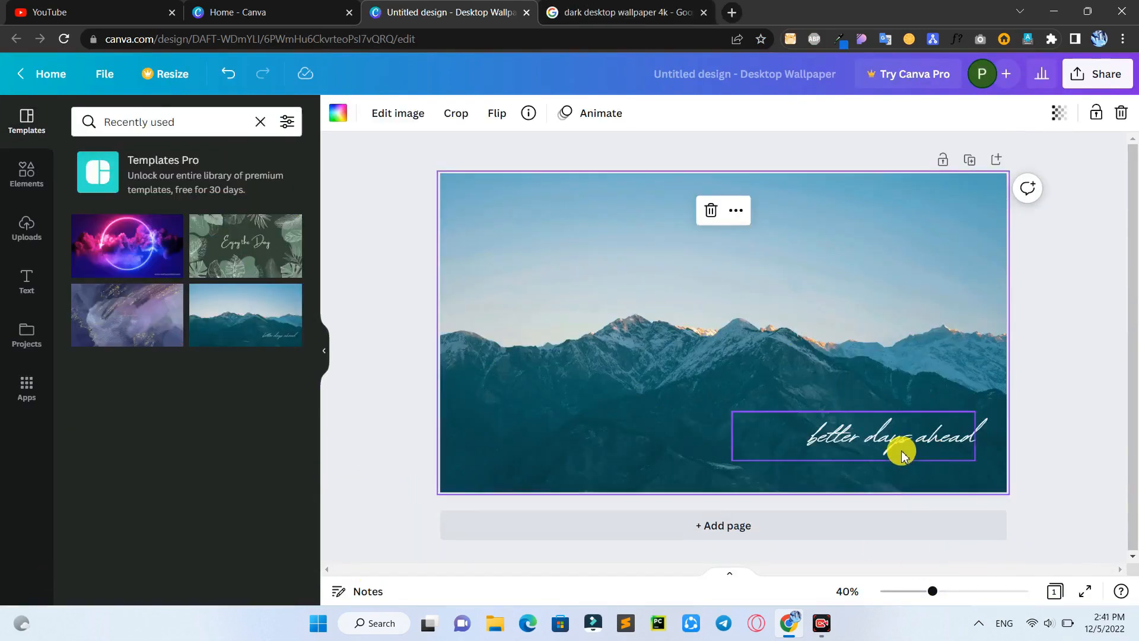
# - Delete the "better days ahead" text from the mountain wallpaper
pyautogui.click(901, 453)
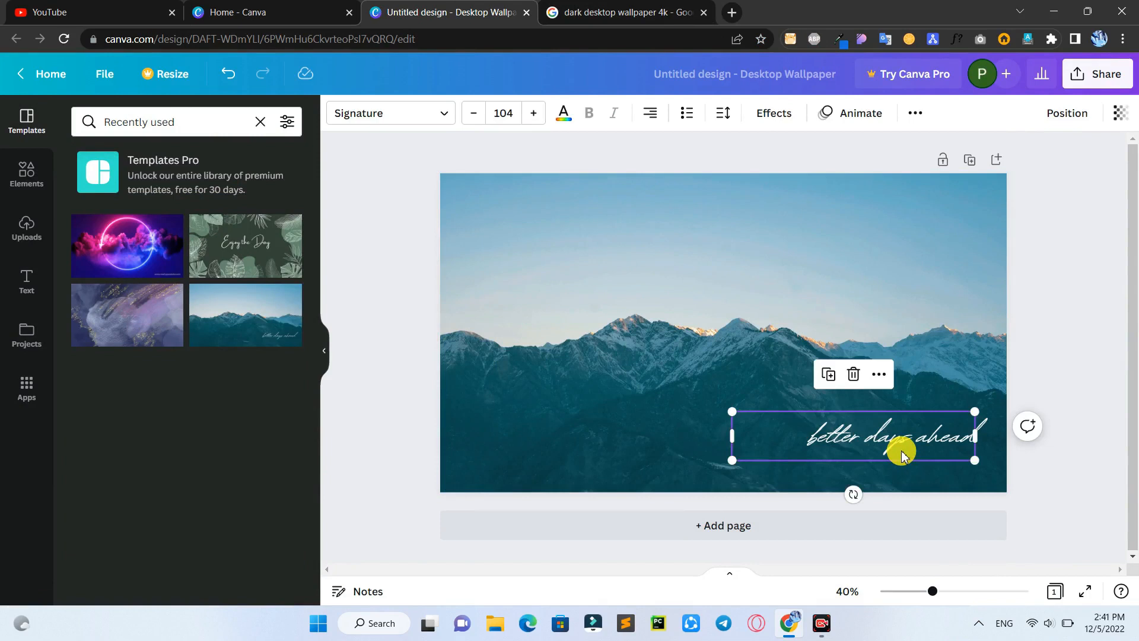
pyautogui.press('Delete')
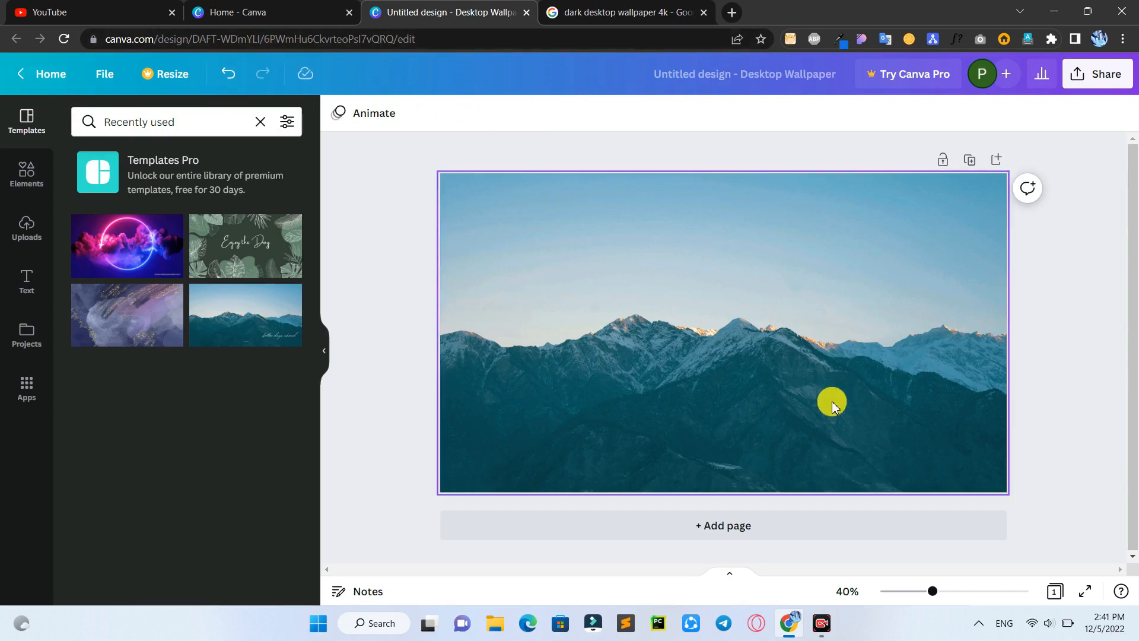
# - Add a rounded square over the mountains, stretched into a wide bar and filled white
pyautogui.click(26, 175)
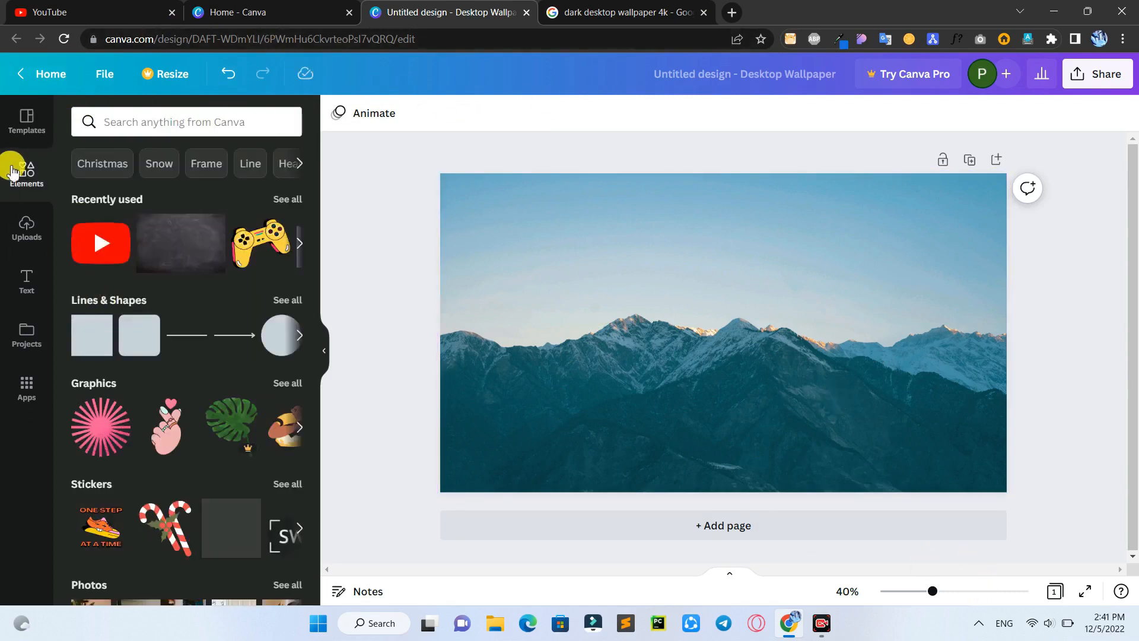
pyautogui.click(146, 339)
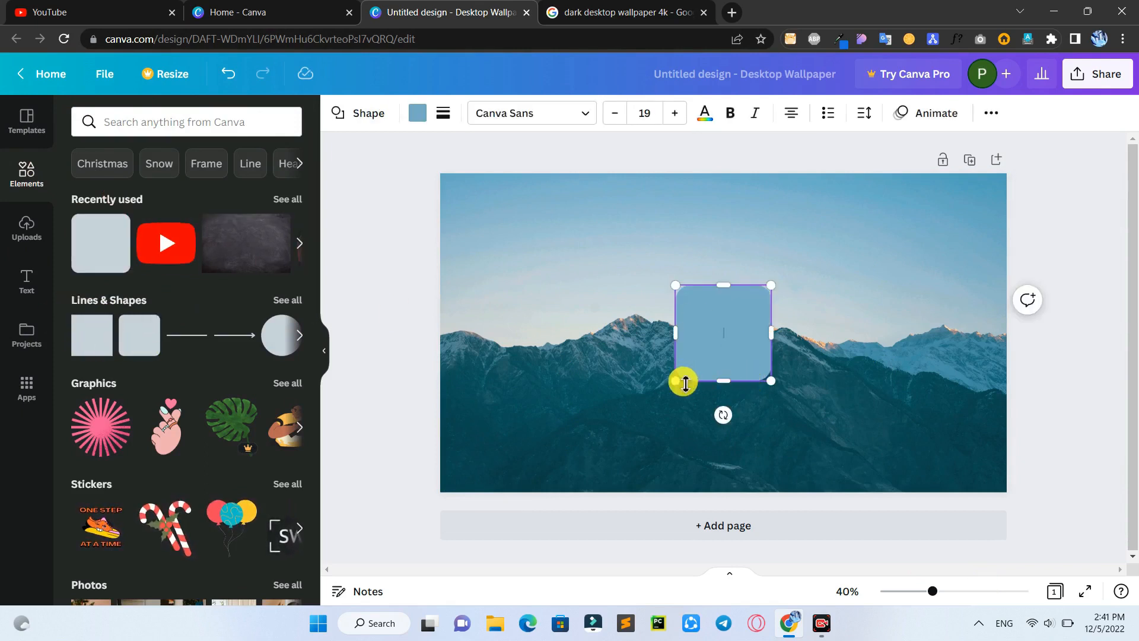
pyautogui.moveTo(676, 382); pyautogui.dragTo(499, 375)
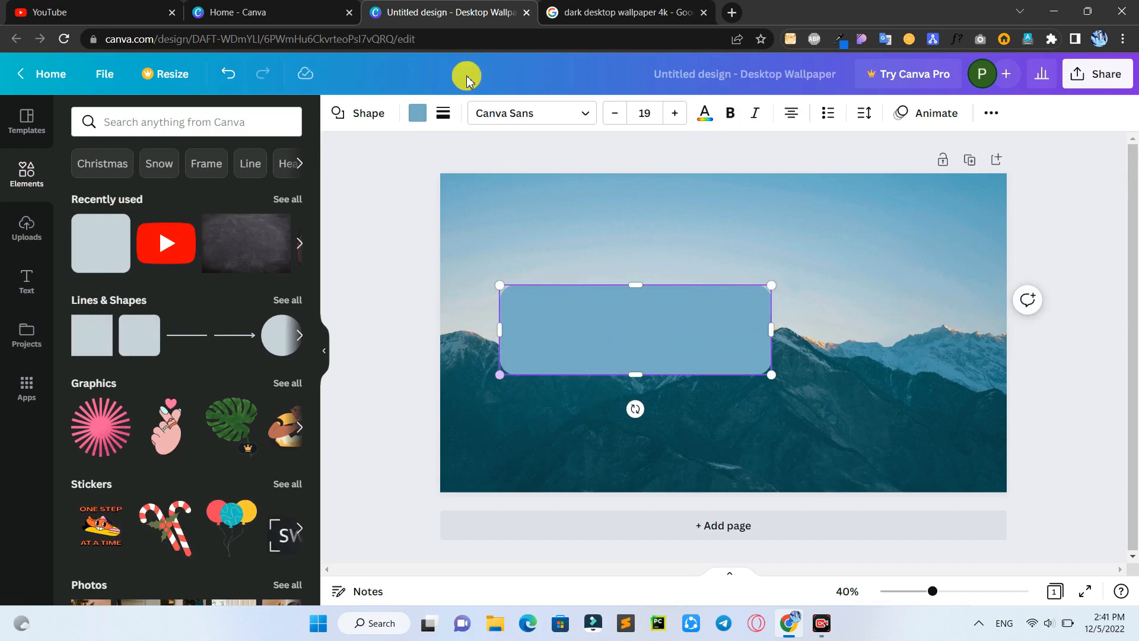
pyautogui.click(417, 114)
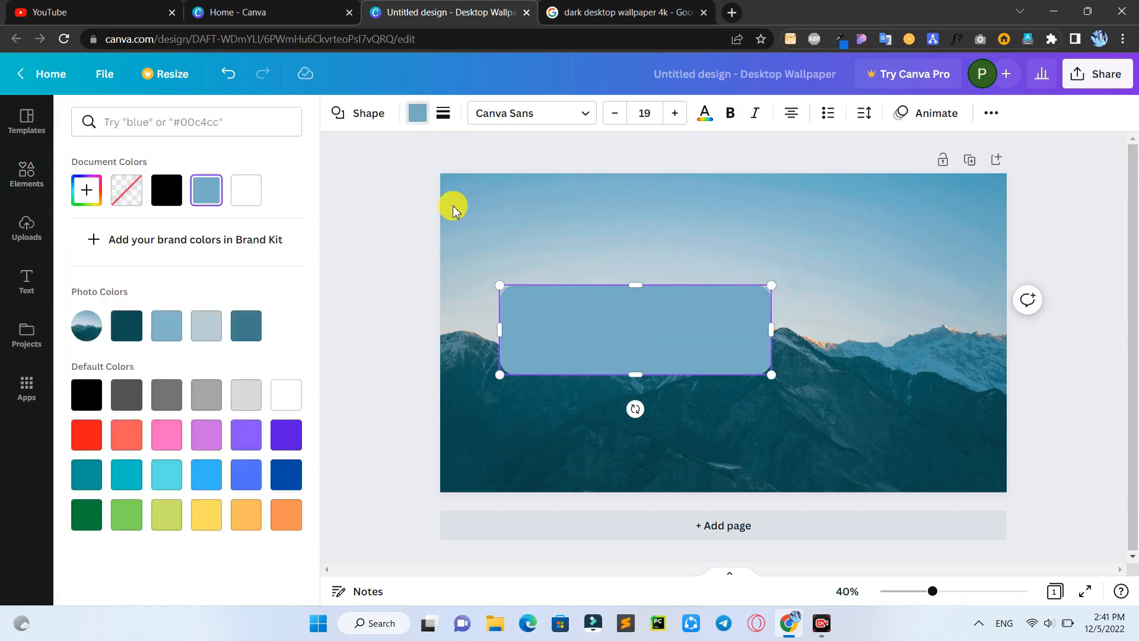
pyautogui.click(255, 196)
# - Resize the white bar to be wider and slightly shorter, and position it across the middle of the wallpaper
pyautogui.moveTo(775, 333); pyautogui.dragTo(953, 330)
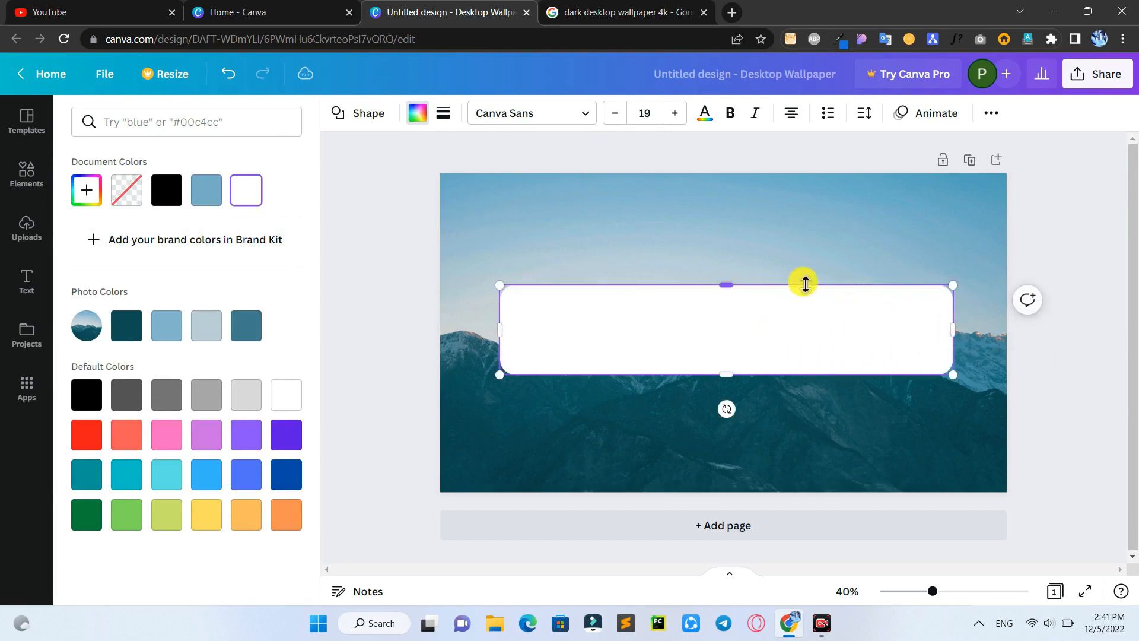
pyautogui.moveTo(730, 287); pyautogui.dragTo(731, 302)
pyautogui.click(744, 338)
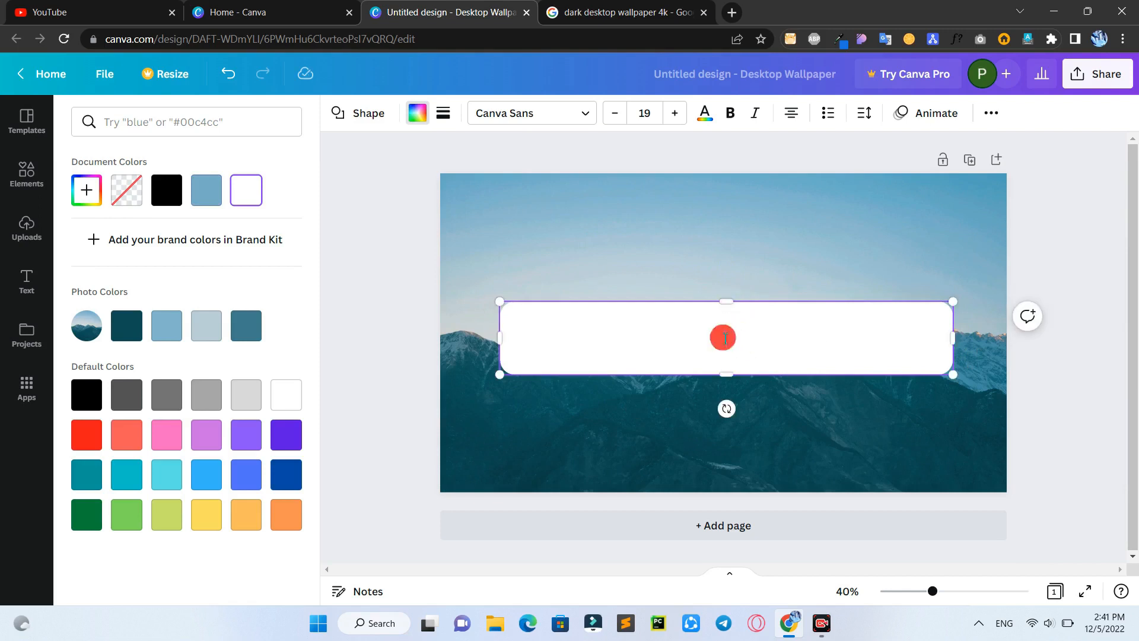
pyautogui.click(725, 285)
pyautogui.moveTo(741, 346)
pyautogui.mouseDown()
pyautogui.moveTo(699, 346)
pyautogui.moveTo(723, 352)
pyautogui.mouseUp()
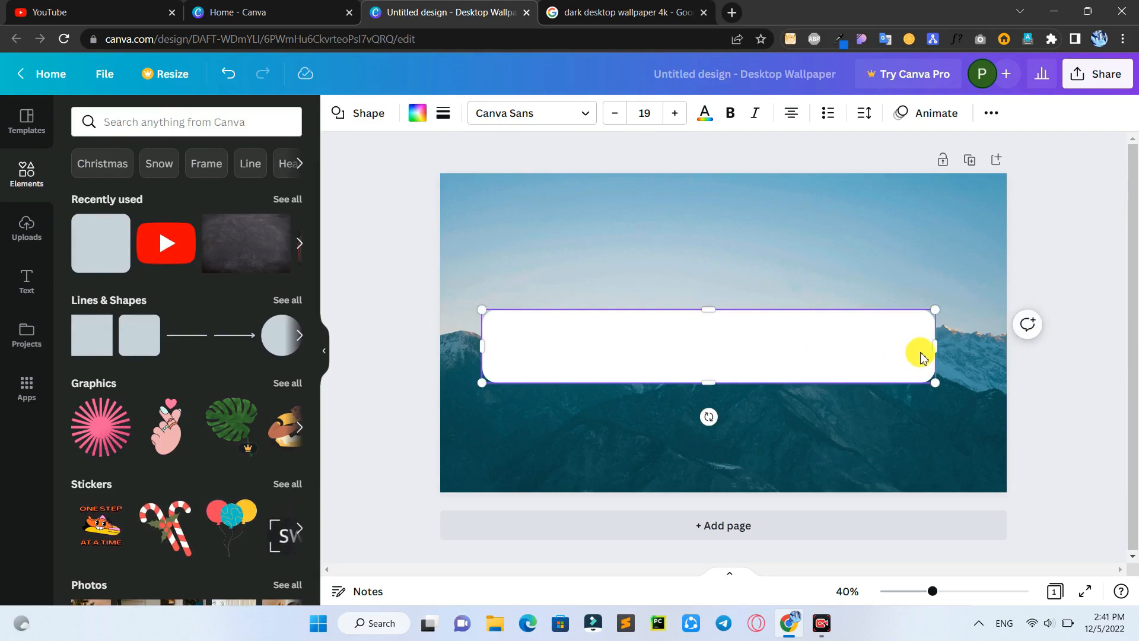
pyautogui.moveTo(940, 350); pyautogui.dragTo(901, 348)
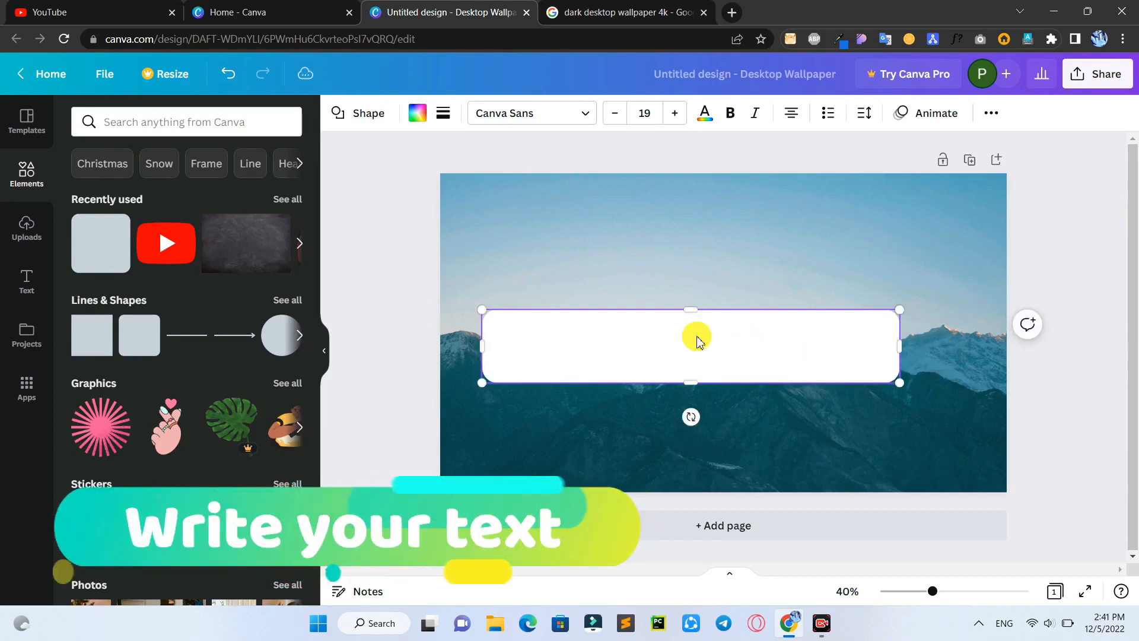
# - Write TECH ACADEMY OFFICIAL inside the white bar and set its font size to 36
pyautogui.click(702, 346)
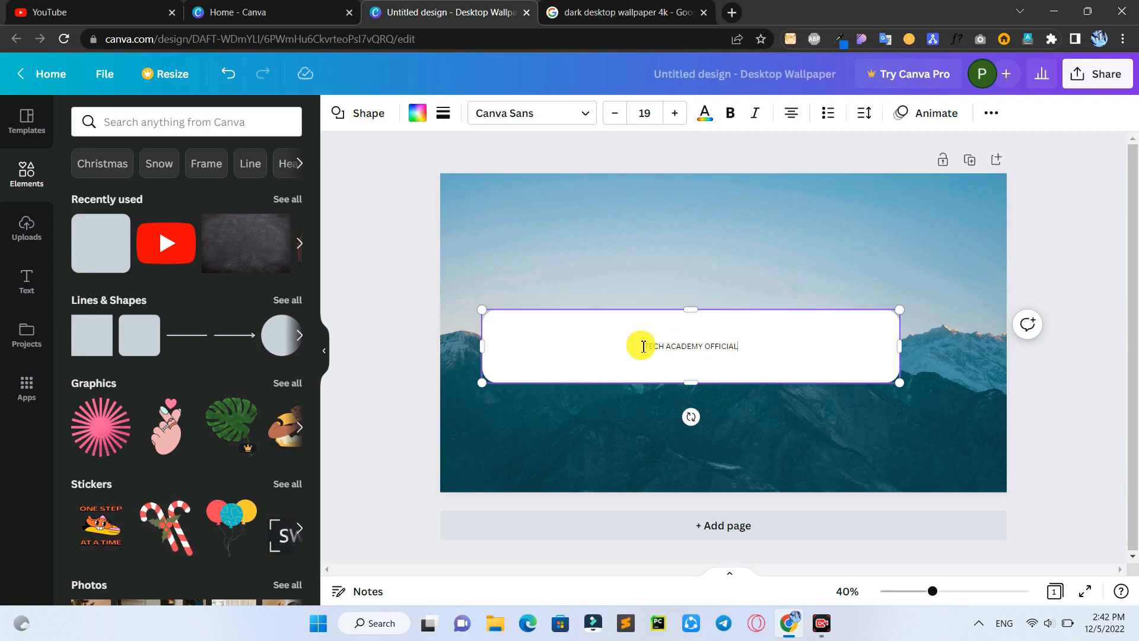
pyautogui.moveTo(635, 346); pyautogui.dragTo(750, 345)
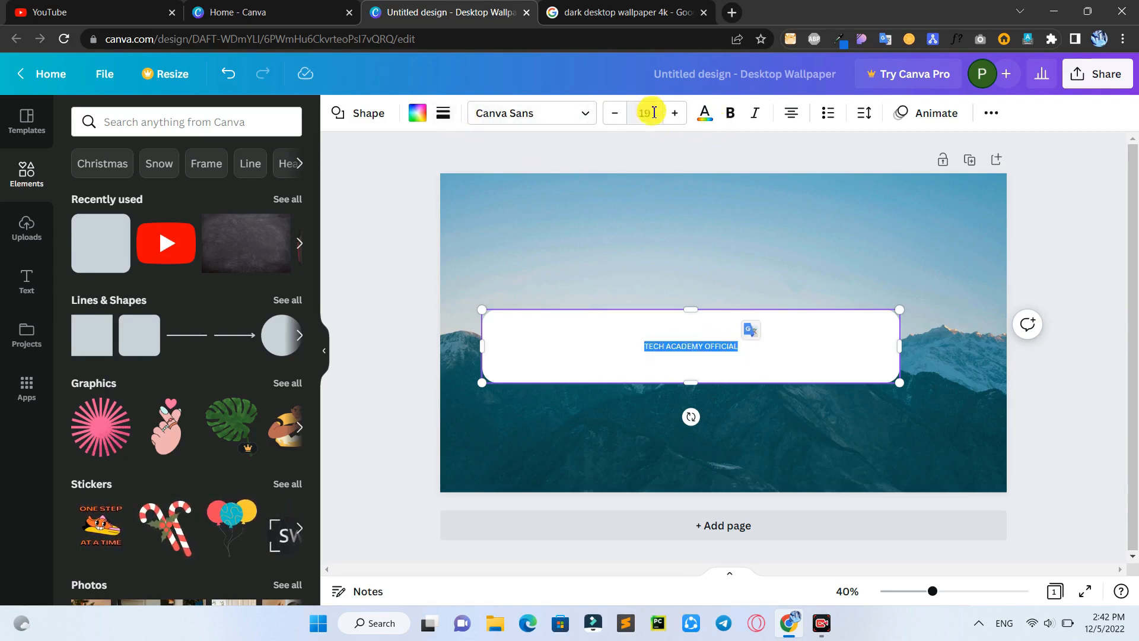
pyautogui.click(674, 113)
pyautogui.click(675, 113)
pyautogui.click(674, 113)
pyautogui.click(674, 112)
pyautogui.click(674, 113)
pyautogui.click(675, 112)
pyautogui.click(674, 112)
pyautogui.click(675, 112)
pyautogui.click(674, 113)
pyautogui.click(716, 214)
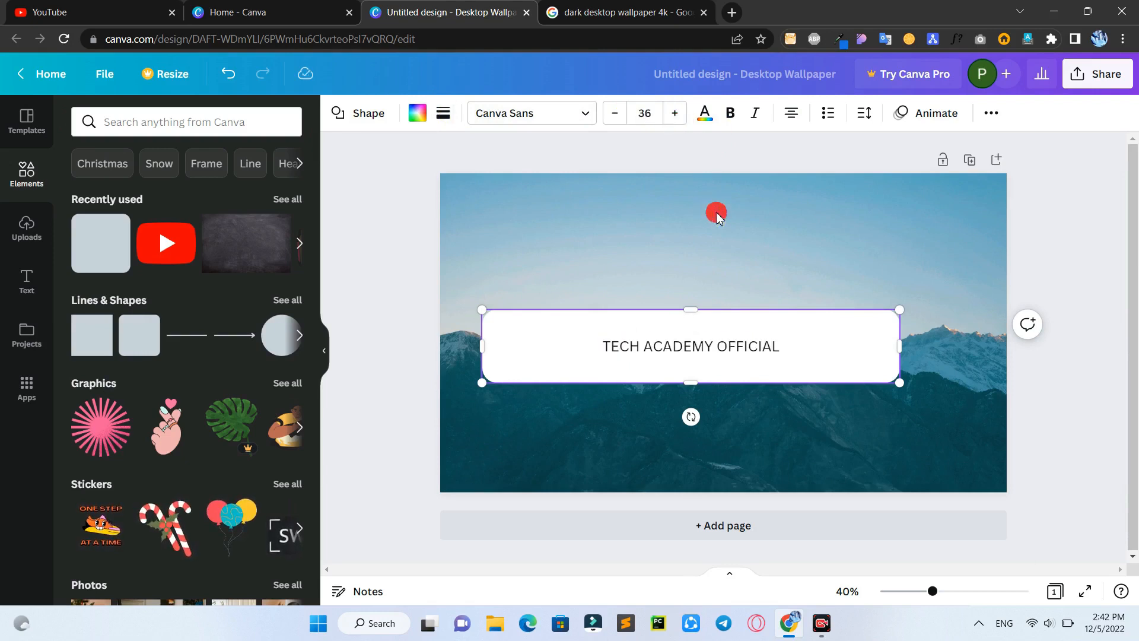
# - Set the font size of the TECH ACADEMY OFFICIAL text to 64 and its colour to black
pyautogui.click(726, 360)
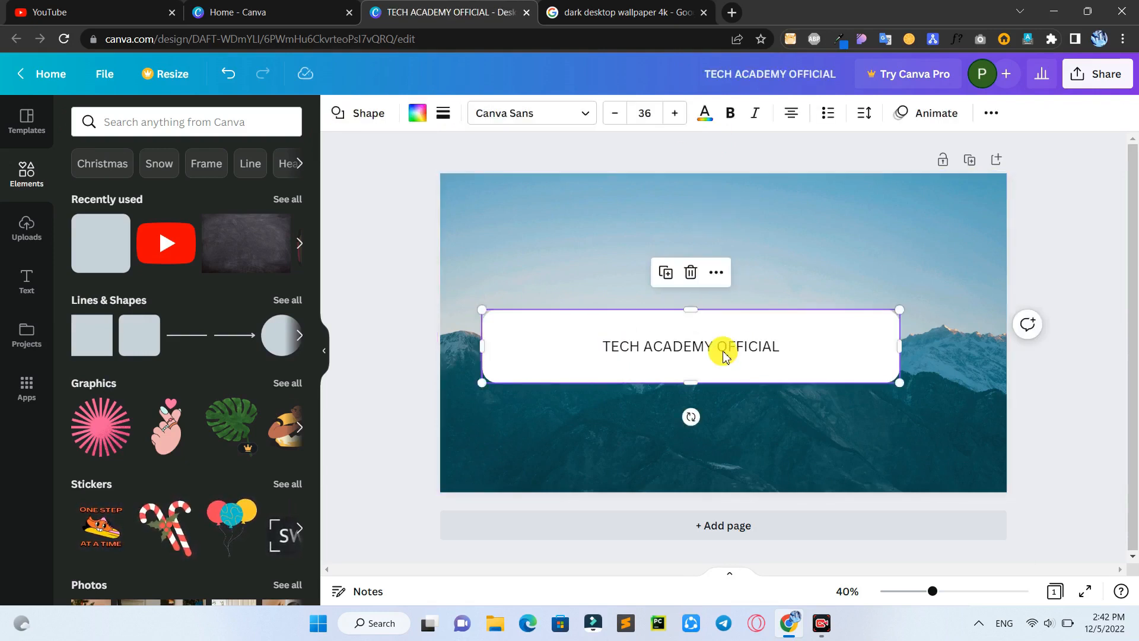
pyautogui.click(675, 114)
pyautogui.click(674, 114)
pyautogui.click(675, 114)
pyautogui.click(674, 114)
pyautogui.click(674, 114)
pyautogui.click(674, 114)
pyautogui.click(674, 114)
pyautogui.click(674, 114)
pyautogui.click(675, 114)
pyautogui.click(674, 114)
pyautogui.click(674, 114)
pyautogui.click(674, 114)
pyautogui.click(674, 114)
pyautogui.click(674, 114)
pyautogui.click(674, 114)
pyautogui.click(675, 114)
pyautogui.click(675, 114)
pyautogui.click(675, 114)
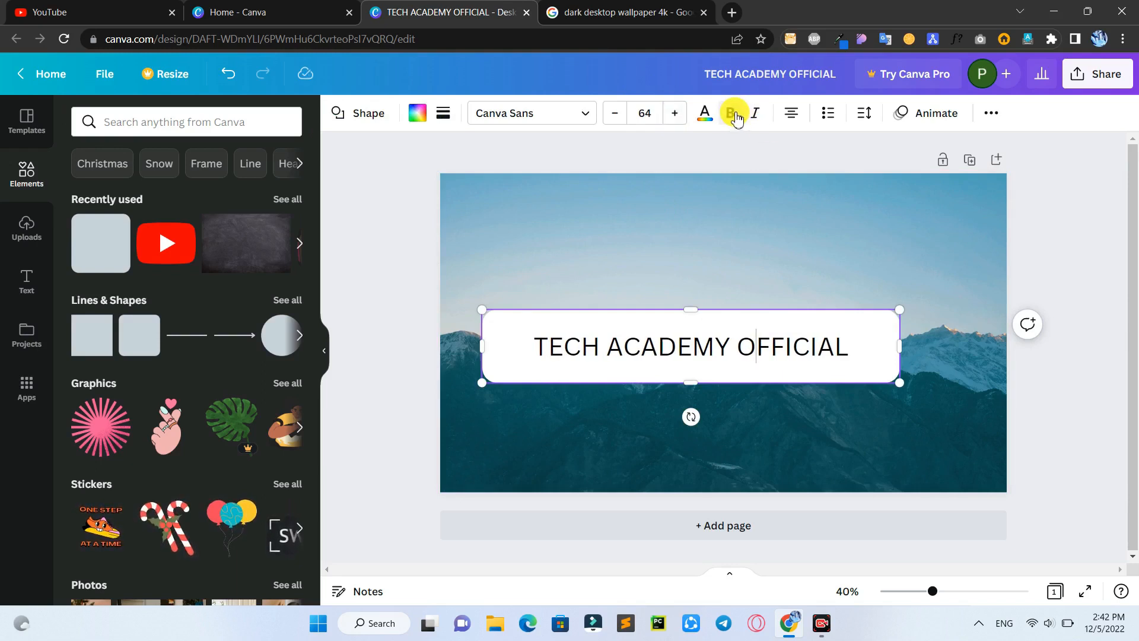
pyautogui.click(704, 115)
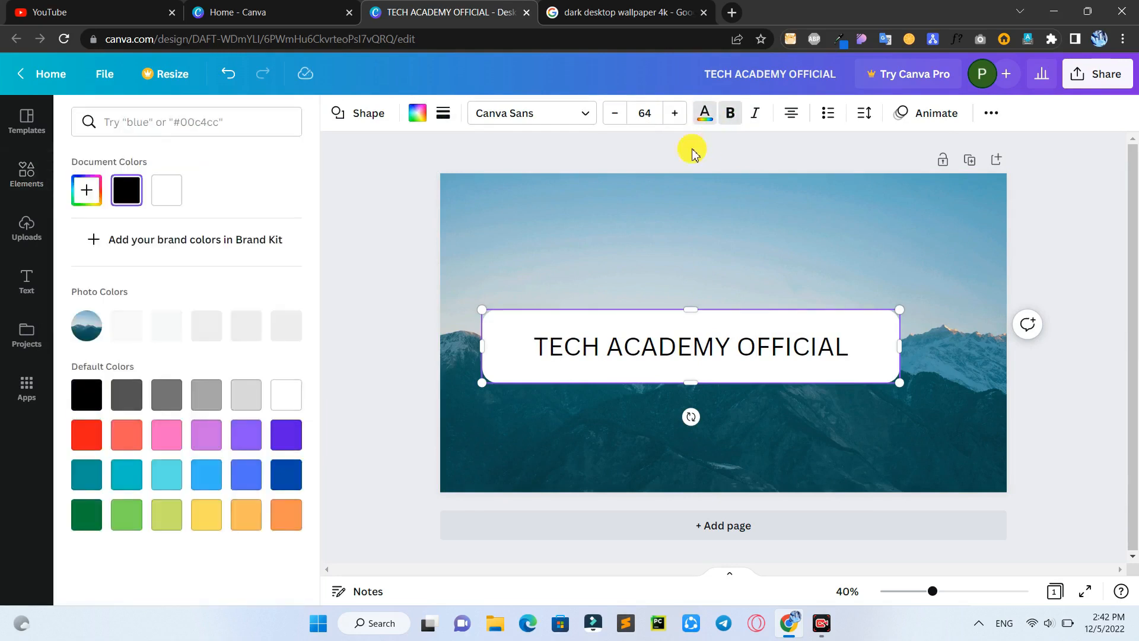
pyautogui.click(86, 401)
pyautogui.click(583, 112)
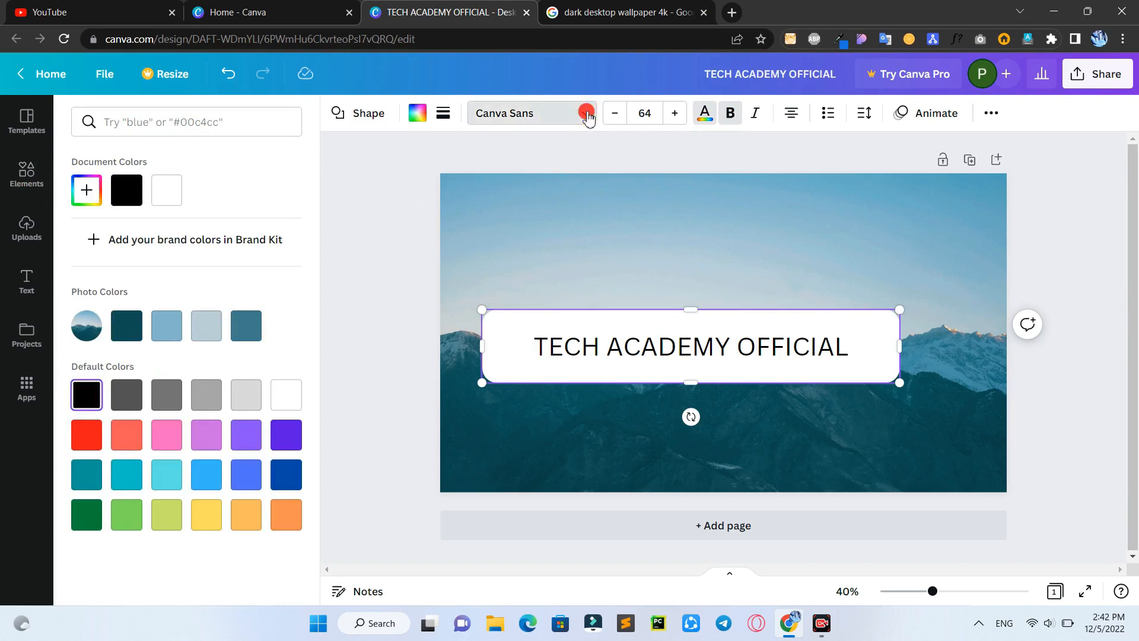
pyautogui.click(445, 121)
pyautogui.moveTo(535, 256)
pyautogui.mouseDown()
pyautogui.moveTo(604, 252)
pyautogui.moveTo(538, 261)
pyautogui.mouseUp()
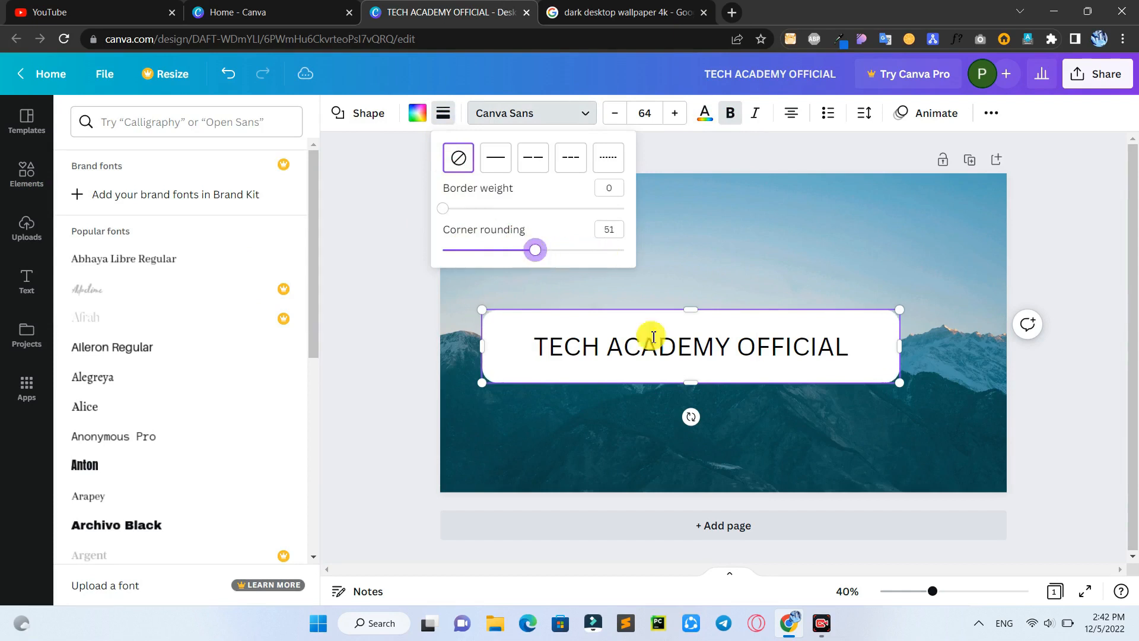
pyautogui.click(690, 347)
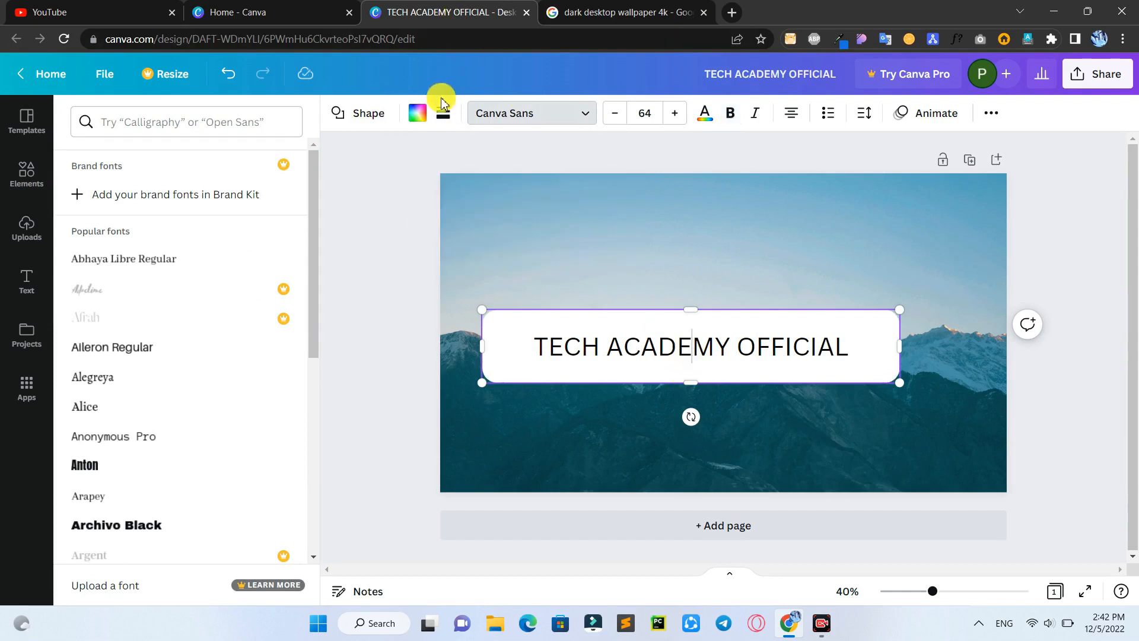
pyautogui.click(443, 119)
pyautogui.click(687, 356)
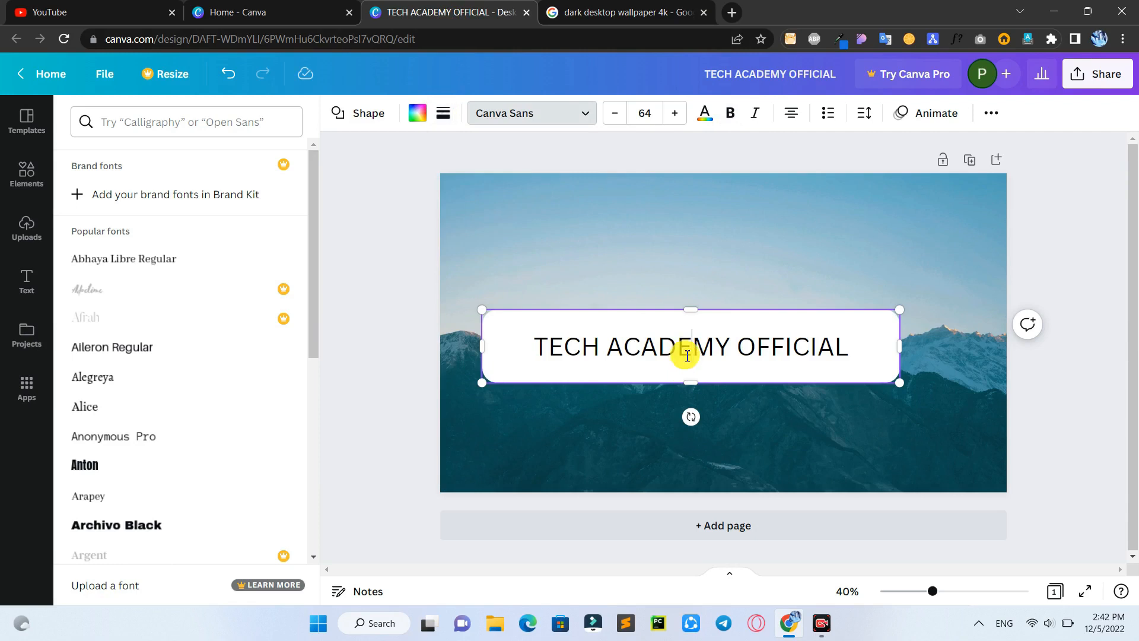
pyautogui.click(672, 235)
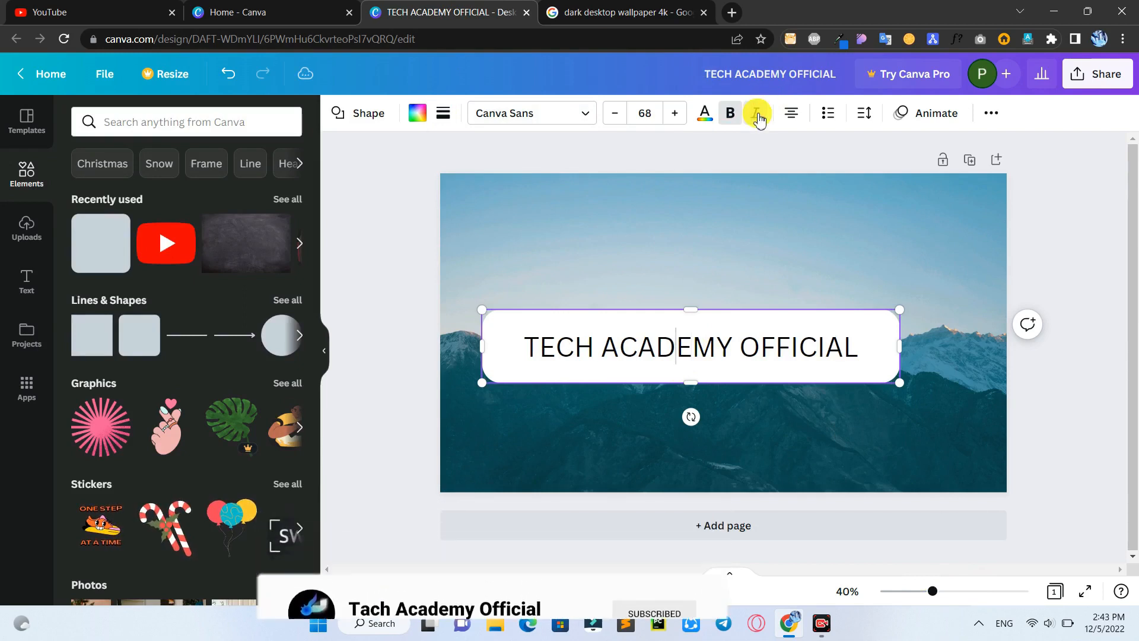
# - Format the whole TECH ACADEMY OFFICIAL text as bold and italic
pyautogui.click(757, 113)
pyautogui.moveTo(854, 354); pyautogui.dragTo(526, 343)
pyautogui.click(752, 114)
pyautogui.click(757, 114)
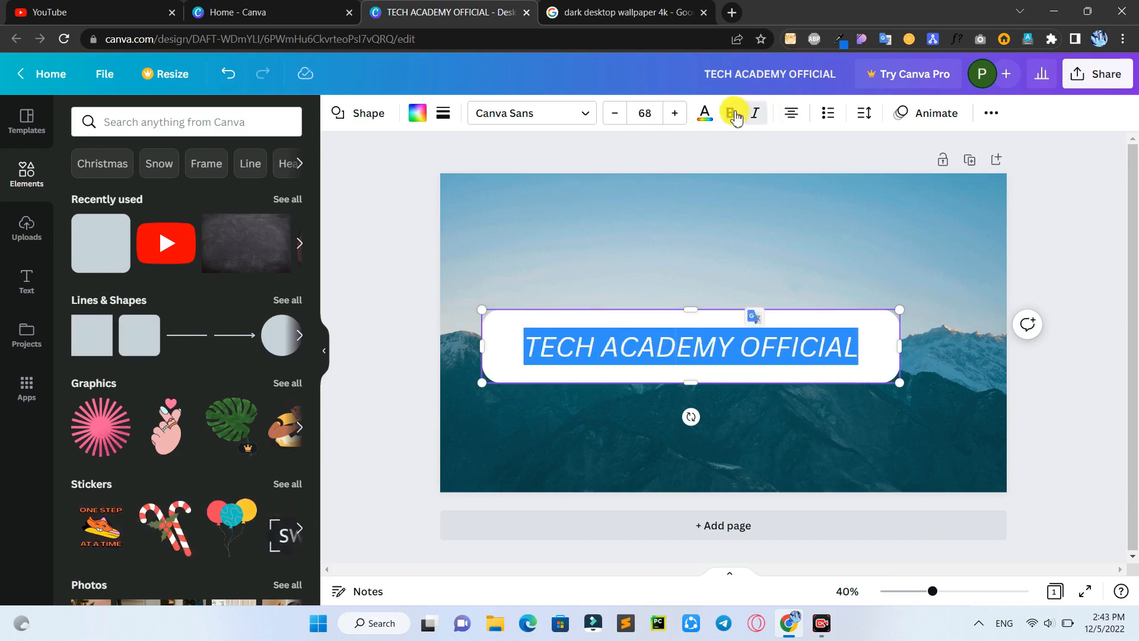
pyautogui.click(729, 114)
pyautogui.click(863, 259)
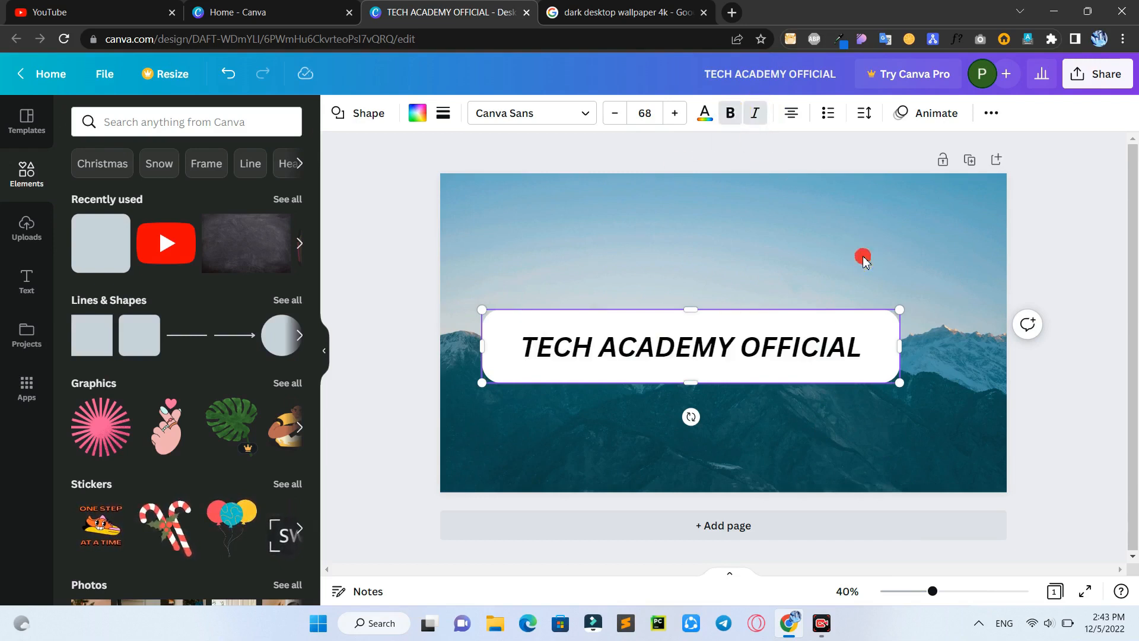
# - Set the bold italic text's font size to 73 and tighten the white bar around it
pyautogui.click(808, 347)
pyautogui.click(807, 342)
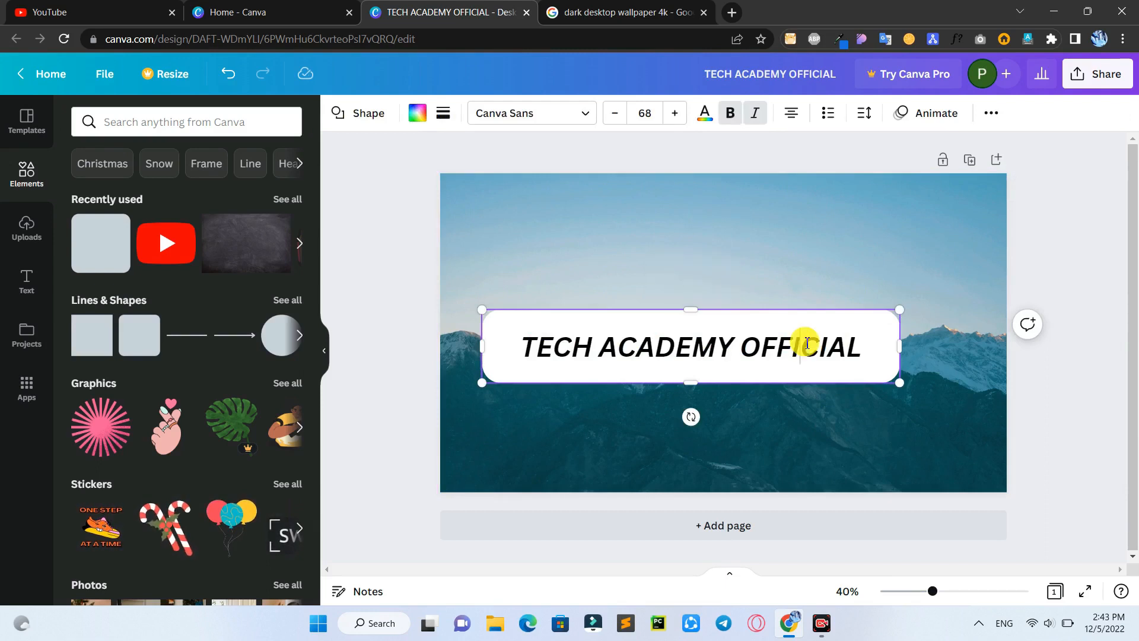
pyautogui.click(676, 113)
pyautogui.click(676, 114)
pyautogui.click(675, 114)
pyautogui.click(675, 114)
pyautogui.click(676, 113)
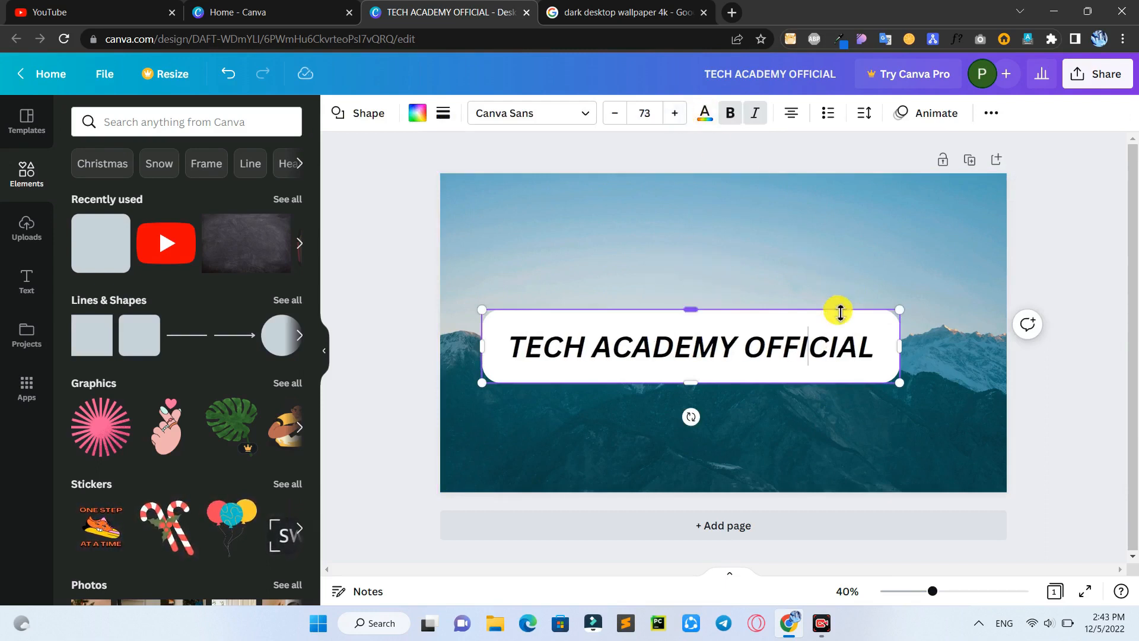
pyautogui.moveTo(845, 323); pyautogui.dragTo(847, 317)
pyautogui.moveTo(910, 341); pyautogui.dragTo(890, 344)
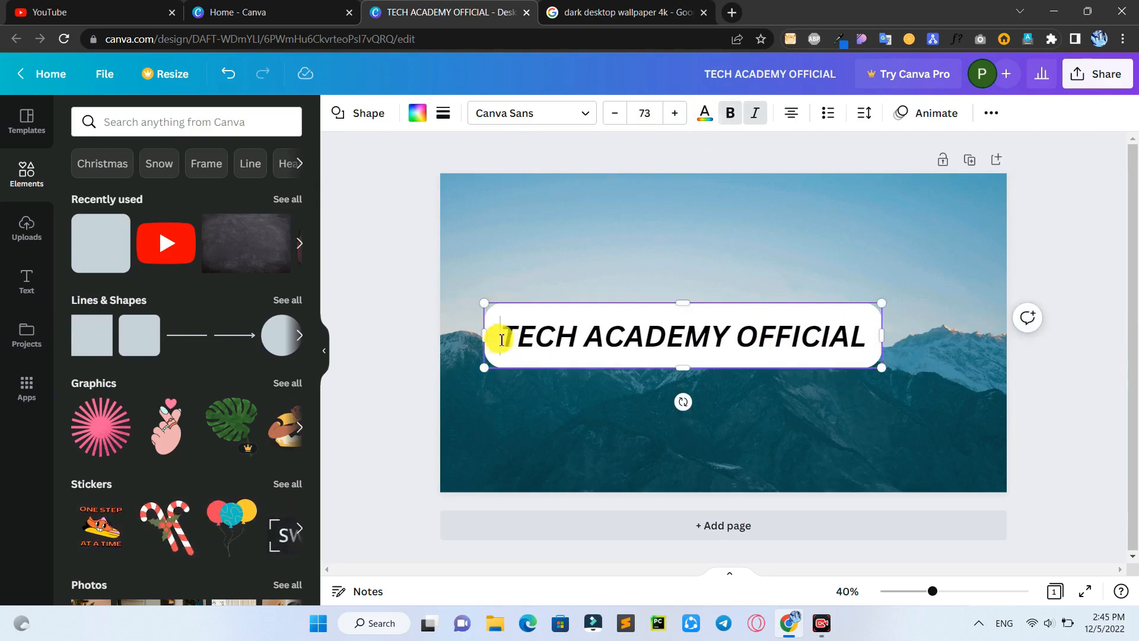
# - Colour the T of TECH and the first A of ACADEMY red
pyautogui.click(705, 113)
pyautogui.click(96, 444)
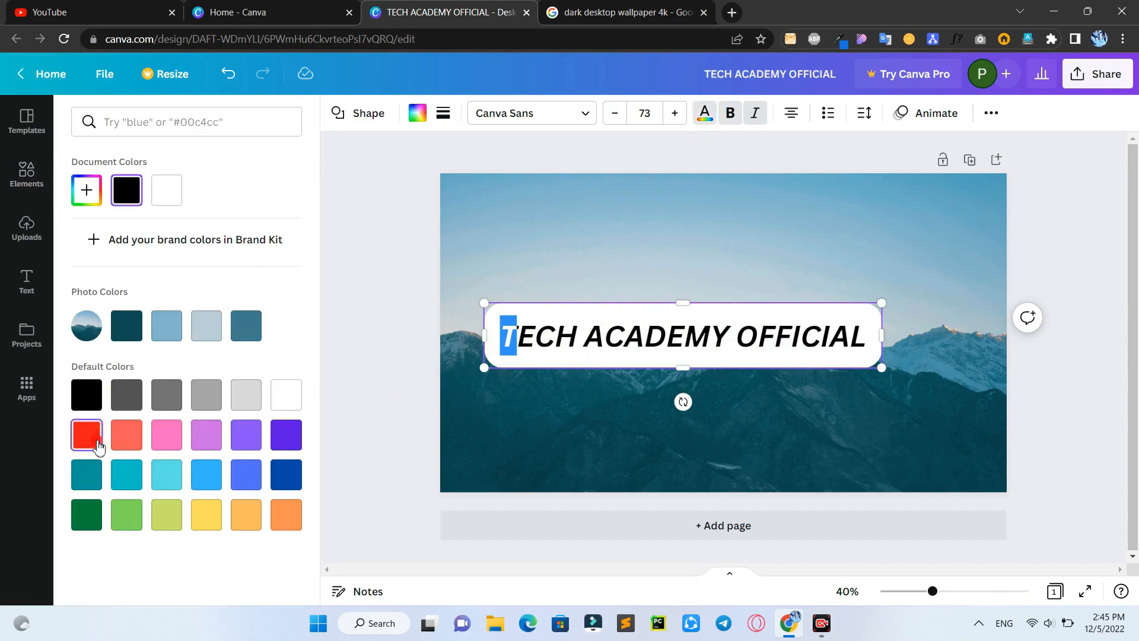
pyautogui.moveTo(593, 342); pyautogui.dragTo(605, 342)
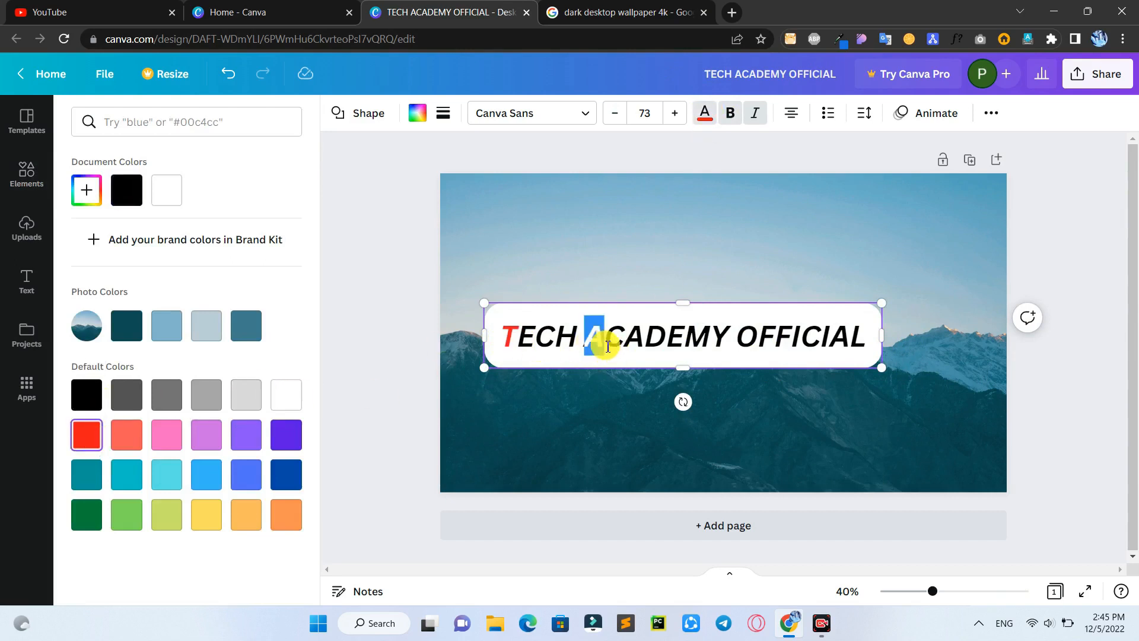
pyautogui.click(705, 114)
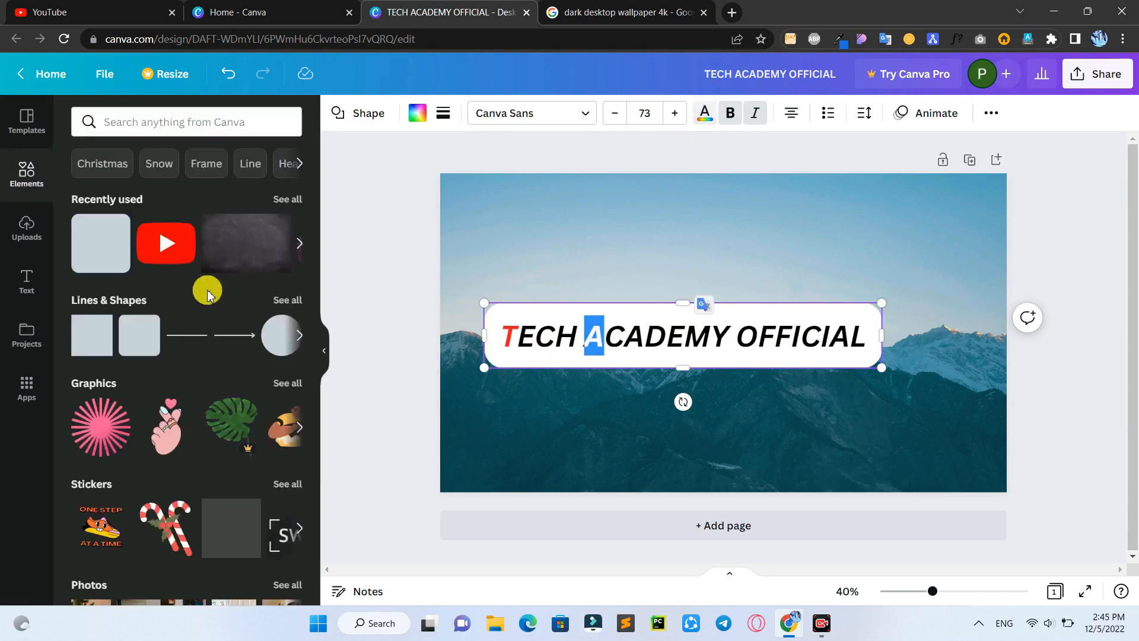
pyautogui.click(710, 119)
pyautogui.click(196, 190)
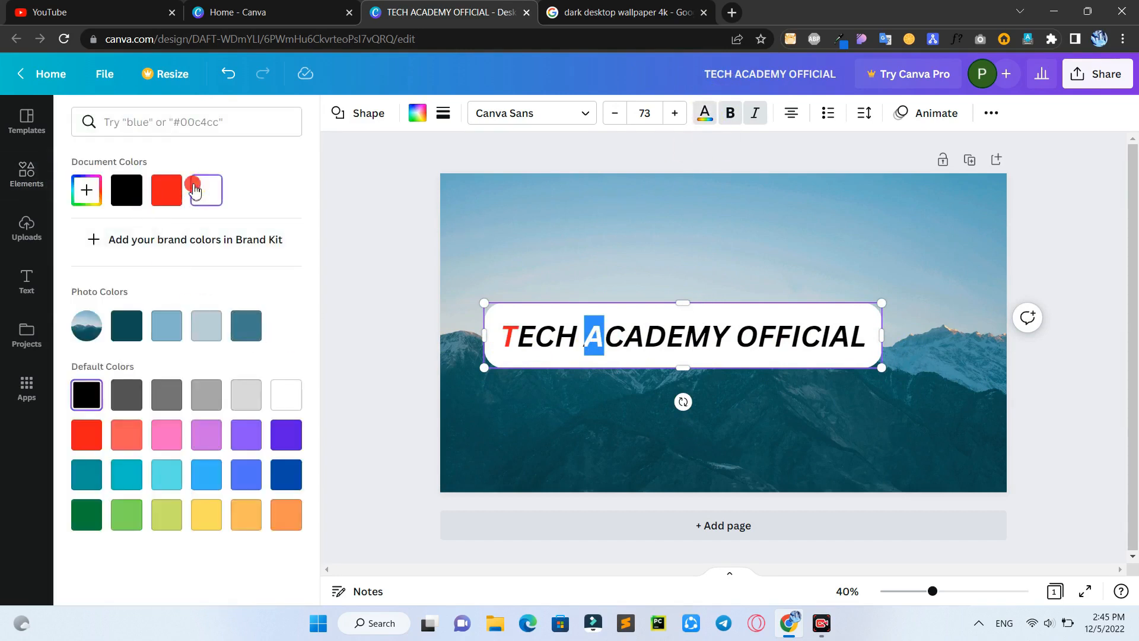
pyautogui.click(168, 190)
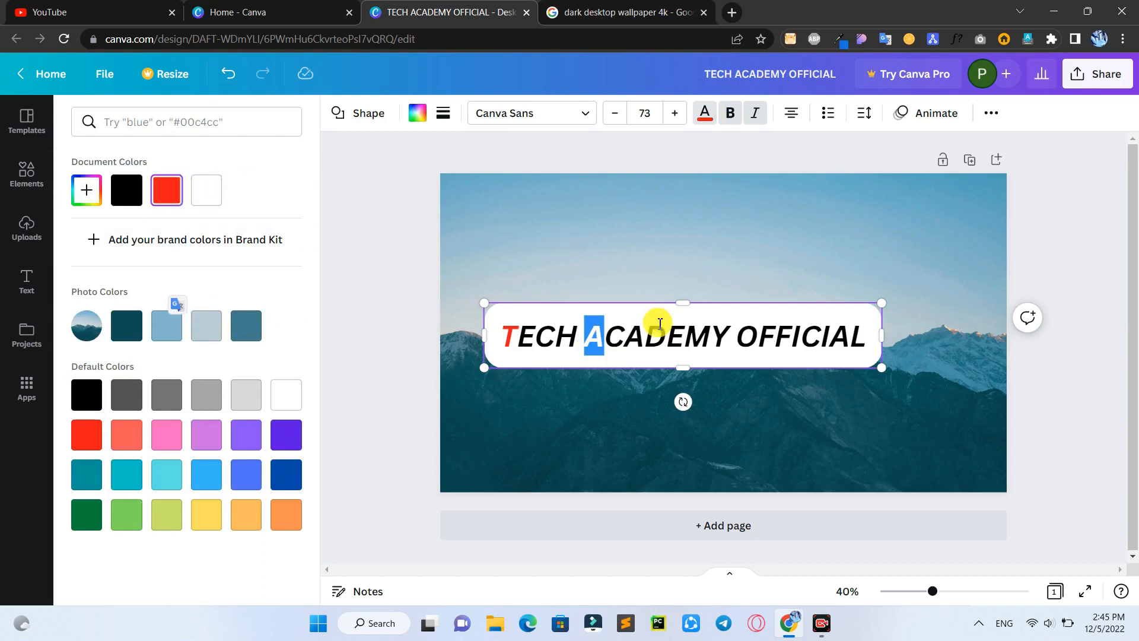
# - Colour the opening letters OF in the word OFFICIAL red
pyautogui.moveTo(746, 345); pyautogui.dragTo(783, 346)
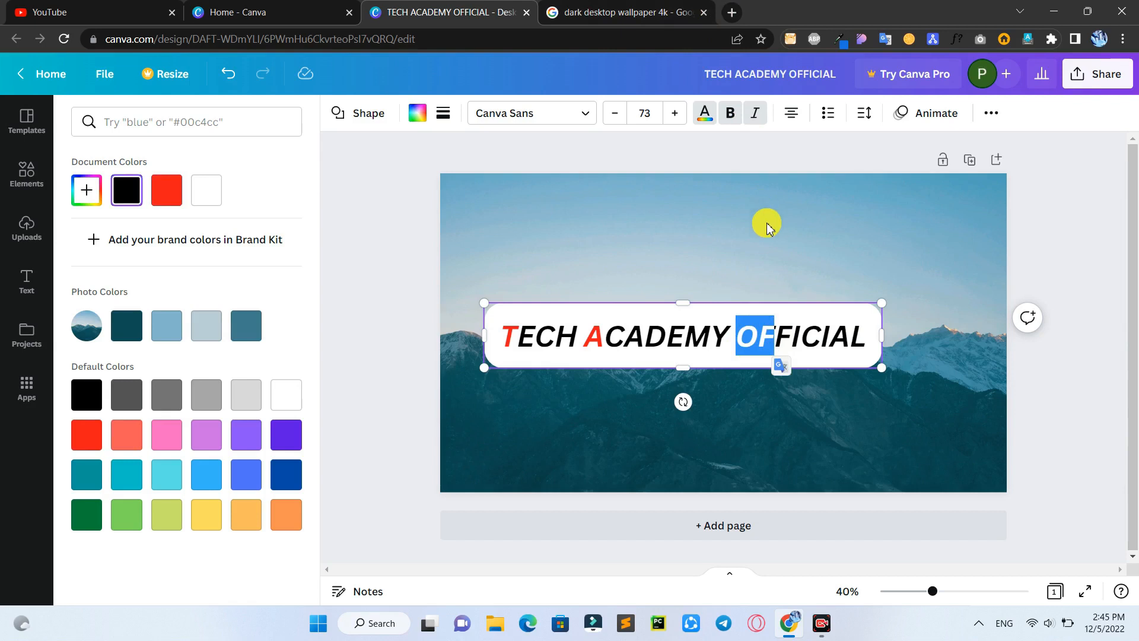
pyautogui.click(705, 113)
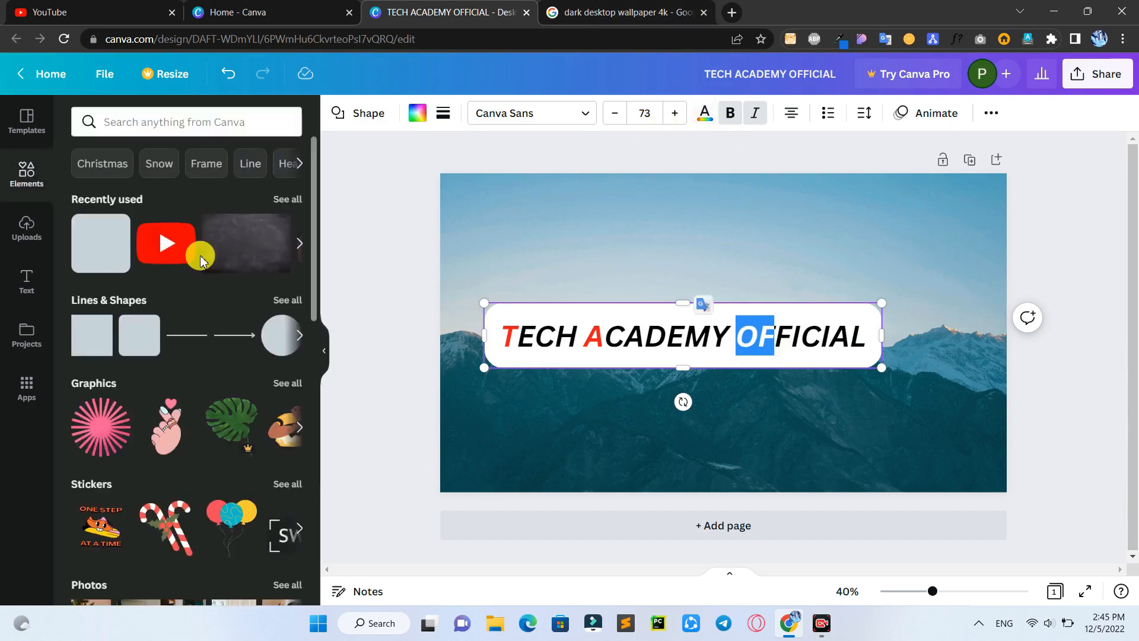
pyautogui.click(708, 118)
pyautogui.click(196, 194)
pyautogui.click(165, 196)
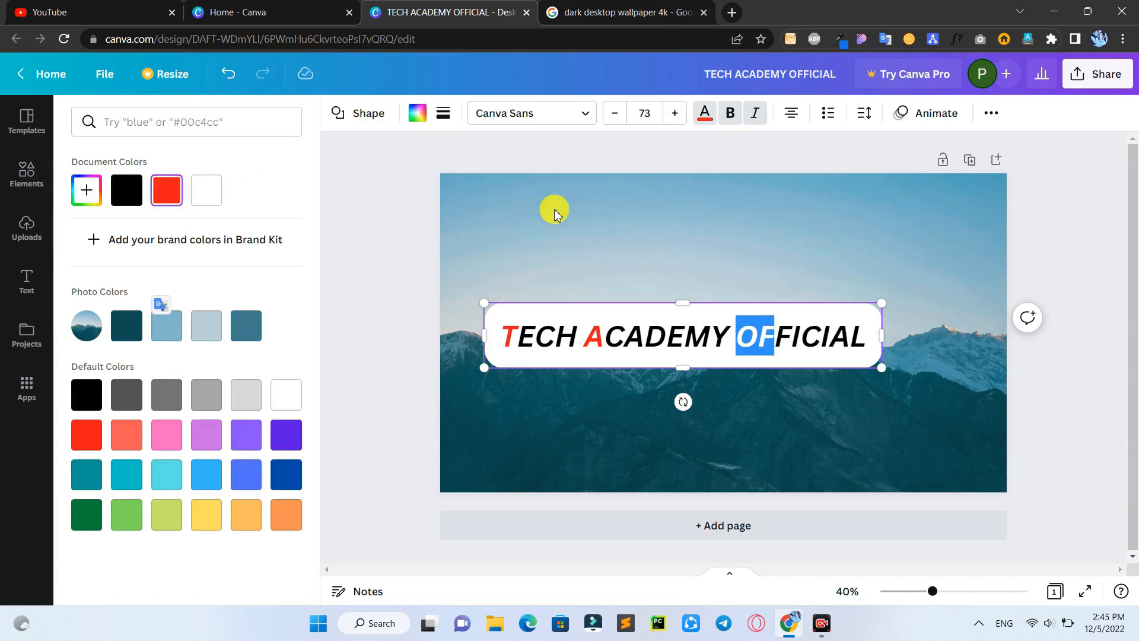
pyautogui.press('Escape')
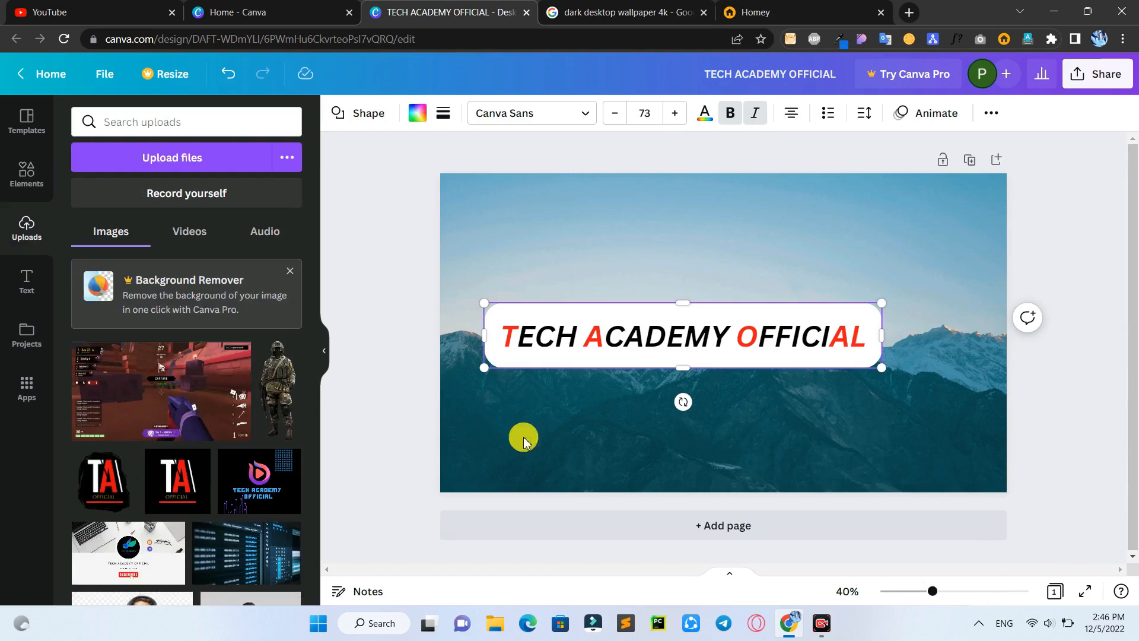
# - Add the uploaded TA OFFICIAL logo with the cut-out black backdrop, shrink it and place it just beyond the white bar's right end
pyautogui.scroll(-4, 236, 380)
pyautogui.scroll(2, 236, 403)
pyautogui.scroll(1, 236, 409)
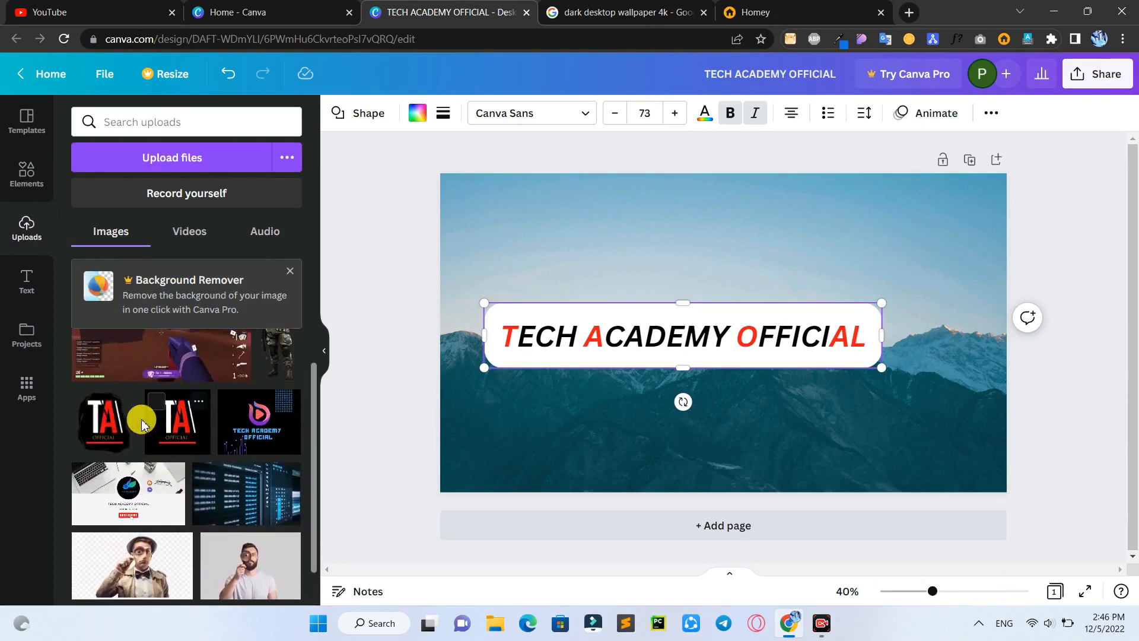
pyautogui.click(106, 418)
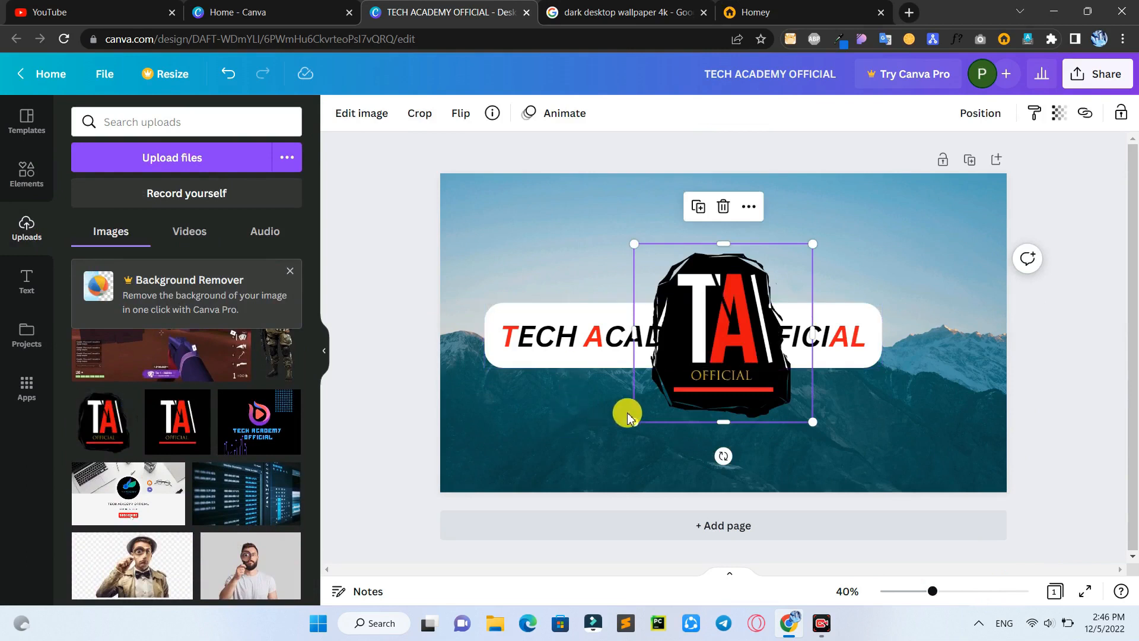
pyautogui.moveTo(647, 417); pyautogui.dragTo(925, 325)
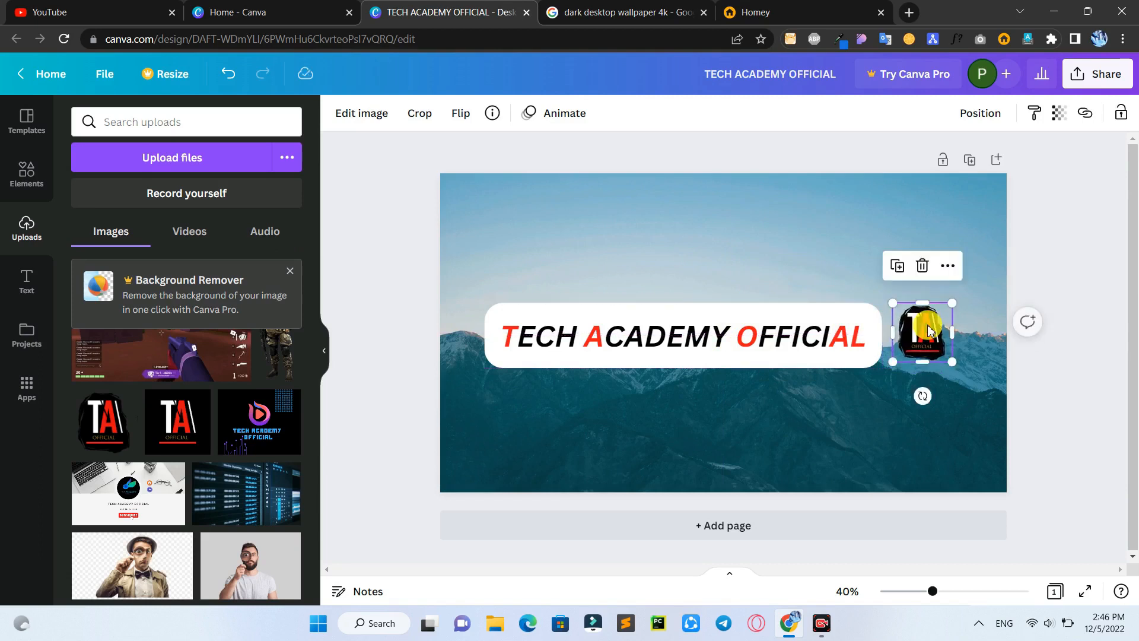
# - Make the white title bar slightly taller and extend its right end beneath the TA logo
pyautogui.click(588, 341)
pyautogui.moveTo(687, 303); pyautogui.dragTo(716, 317)
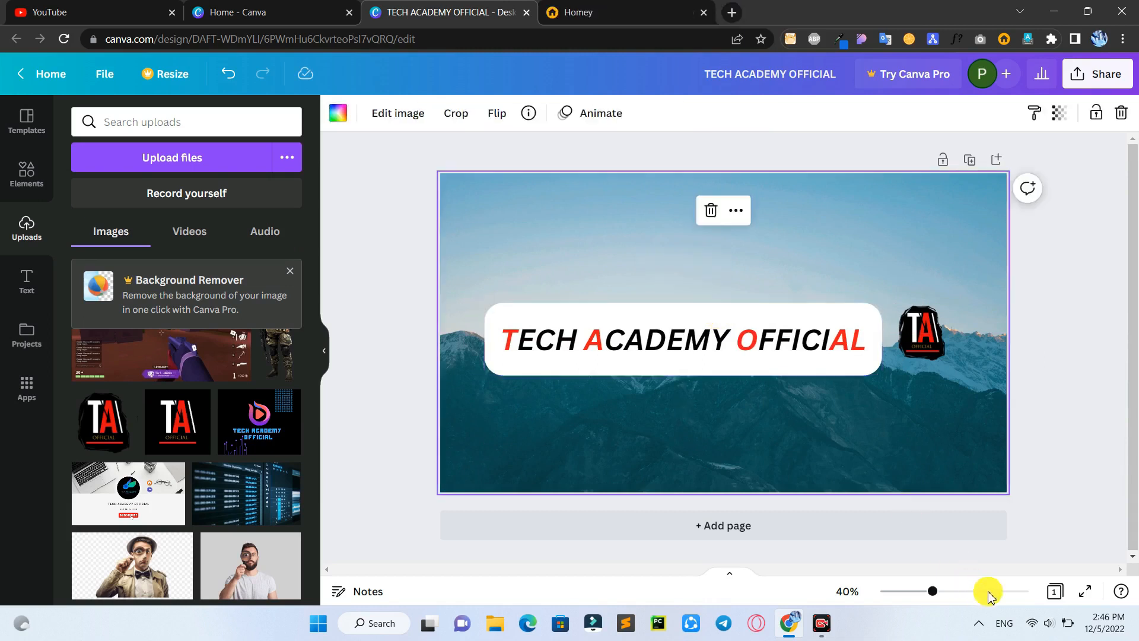
pyautogui.click(868, 359)
pyautogui.moveTo(884, 338); pyautogui.dragTo(952, 339)
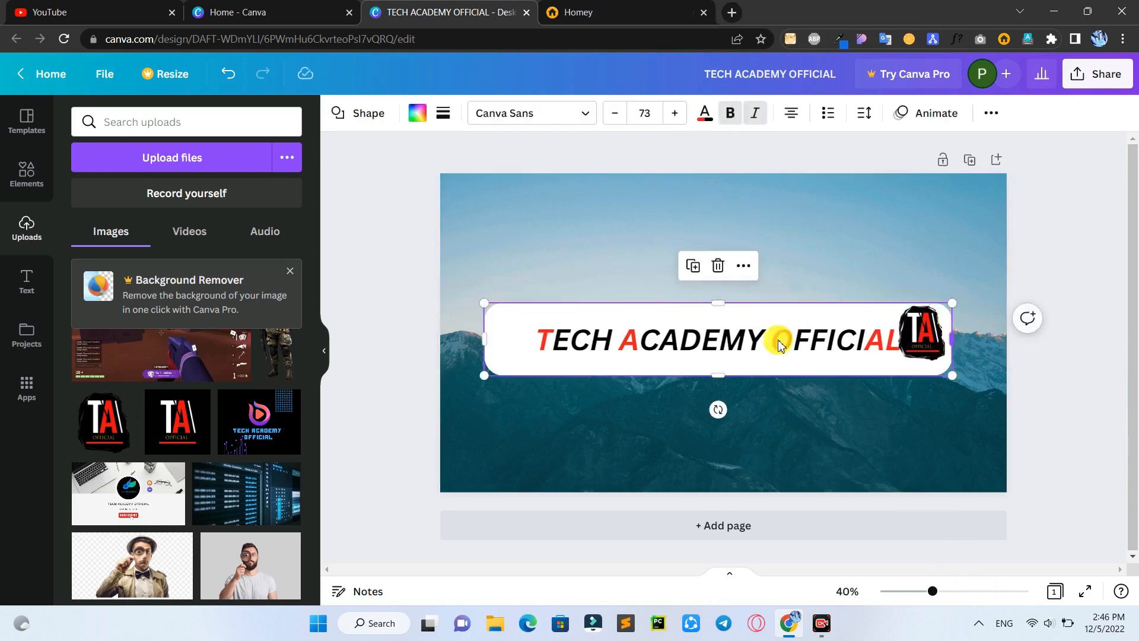
pyautogui.click(536, 341)
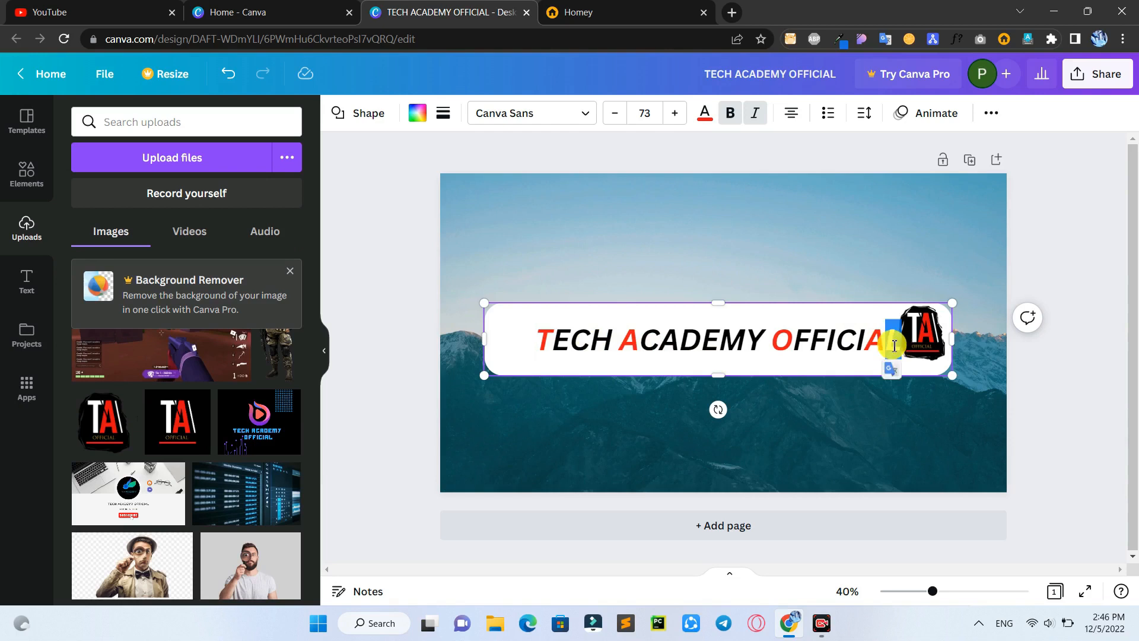
# - Lengthen the white bar past the TA logo and shift the logo slightly right, clear of the word OFFICIAL
pyautogui.click(944, 347)
pyautogui.moveTo(956, 342); pyautogui.dragTo(975, 343)
pyautogui.doubleClick(918, 332)
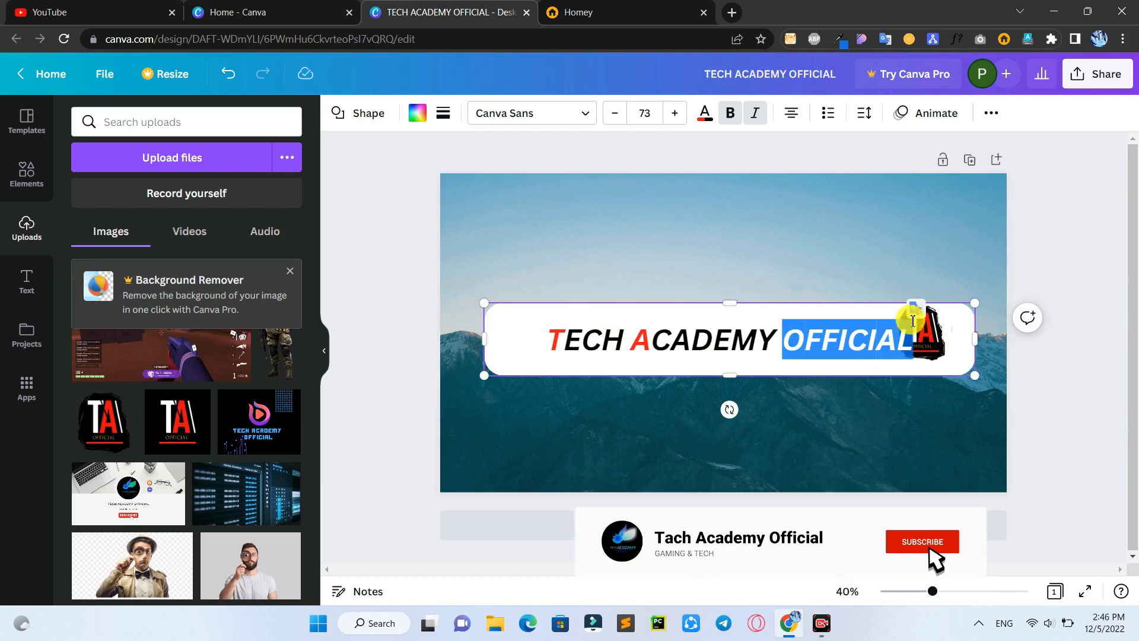
pyautogui.click(844, 211)
pyautogui.moveTo(929, 338); pyautogui.dragTo(947, 342)
pyautogui.click(502, 331)
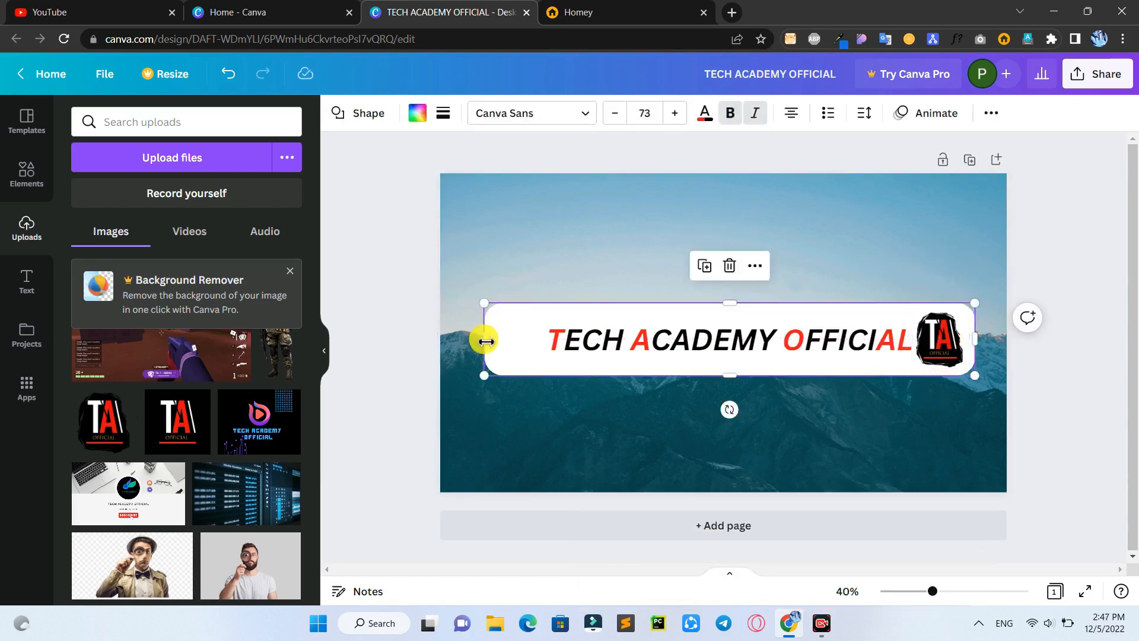
# - Reposition the white bar on the page and resize it to enclose the TA logo, with its top edge raised for extra height
pyautogui.moveTo(484, 341); pyautogui.dragTo(555, 341)
pyautogui.moveTo(671, 321); pyautogui.dragTo(608, 327)
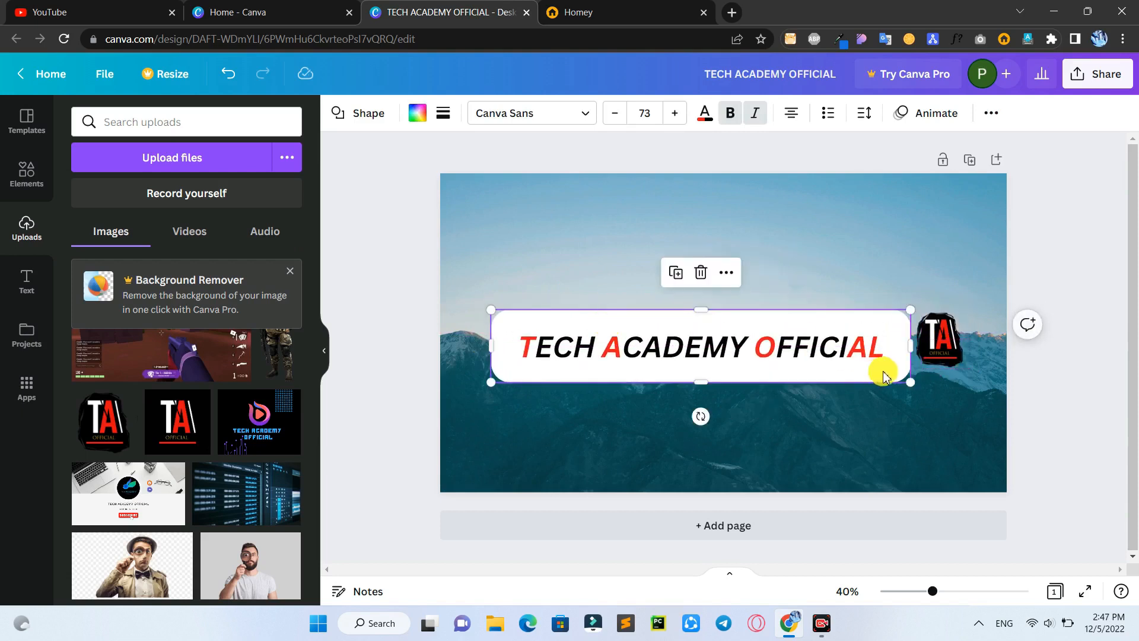
pyautogui.moveTo(913, 348); pyautogui.dragTo(978, 354)
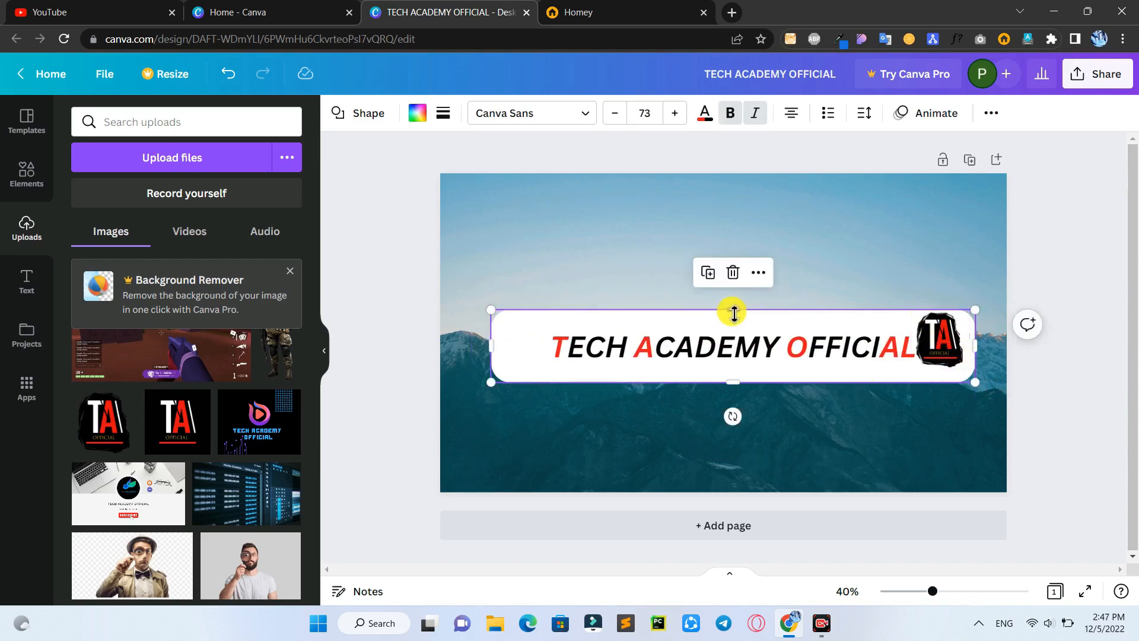
pyautogui.moveTo(735, 300); pyautogui.dragTo(733, 297)
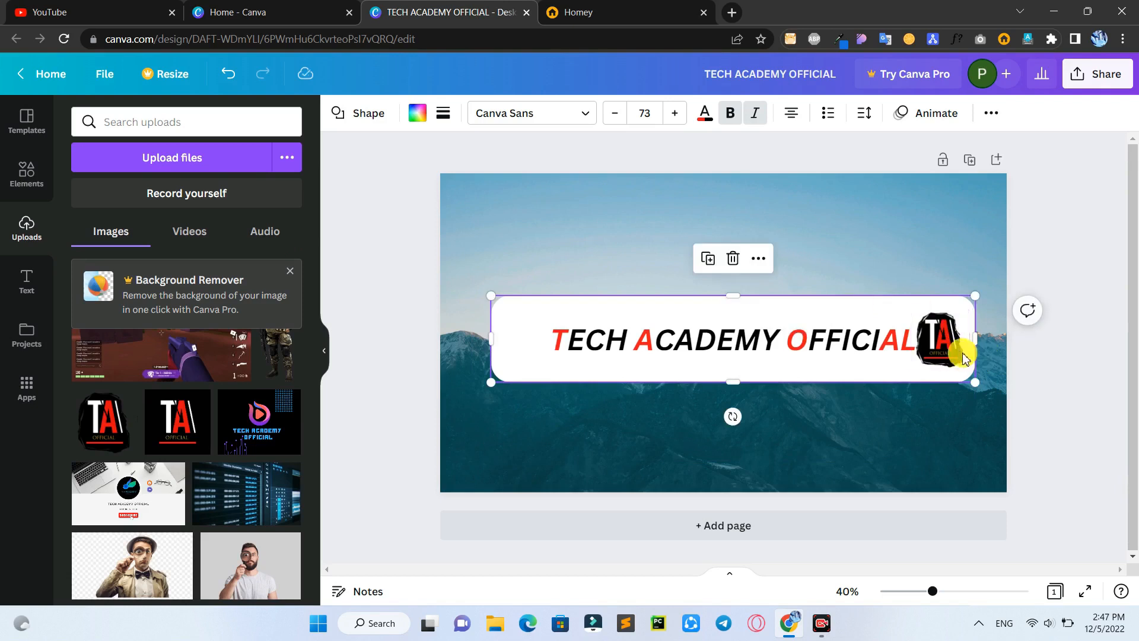